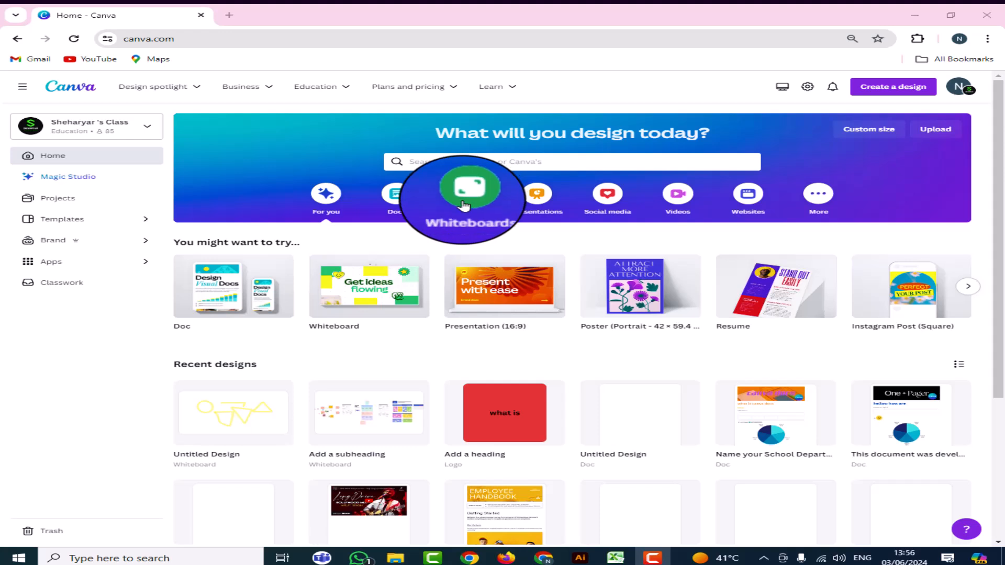
Show the Whiteboards category of design types and templates on the home page.
click(889, 87)
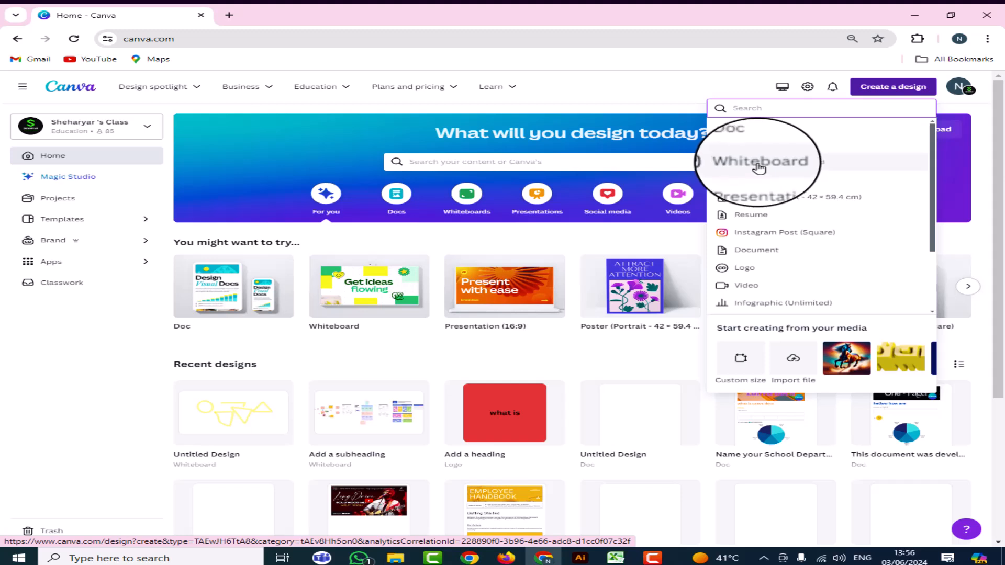
click(612, 250)
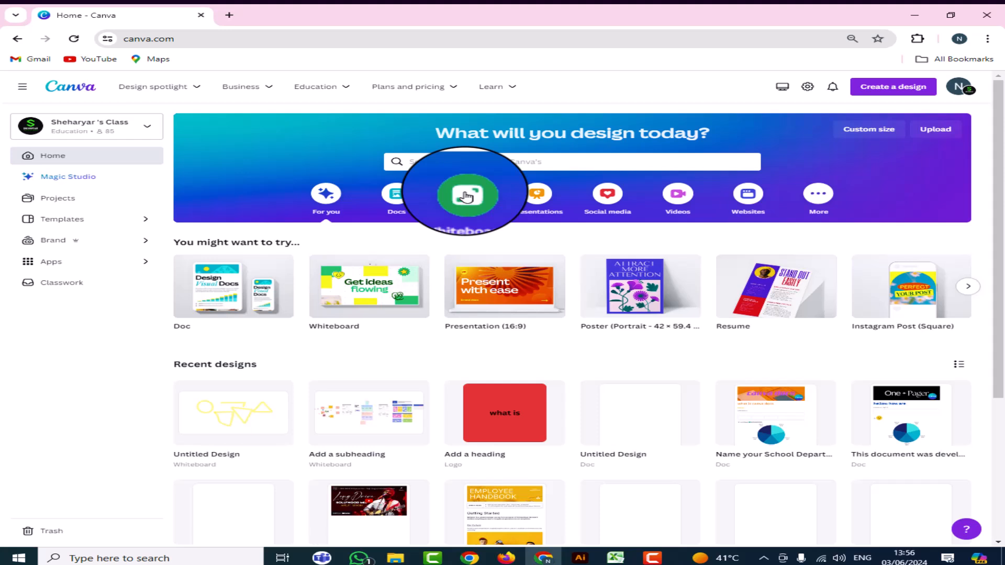
click(466, 197)
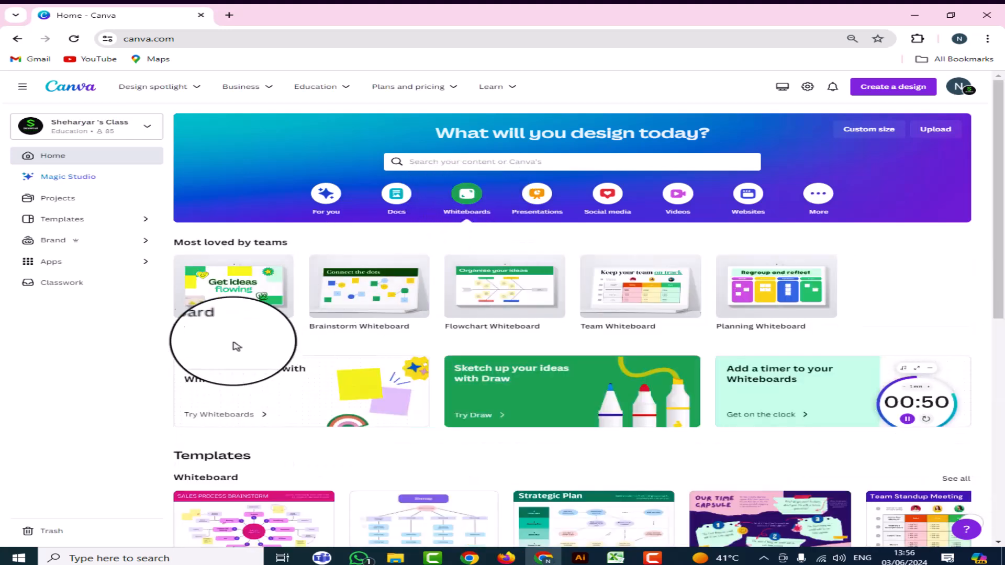
mouse_move(208, 302)
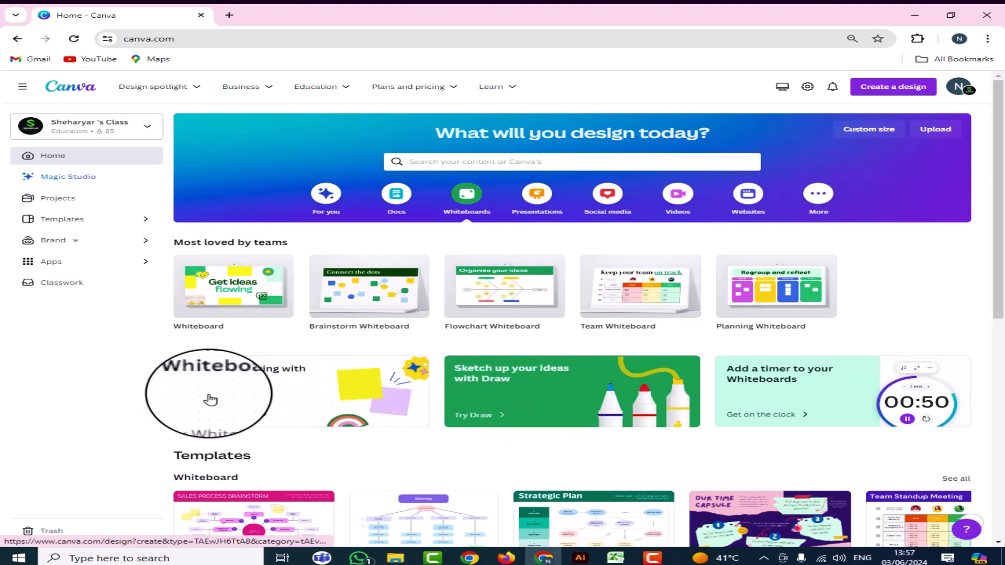
Look through the whiteboard templates by category and create a blank Whiteboard design.
scroll(220, 393, down, 3)
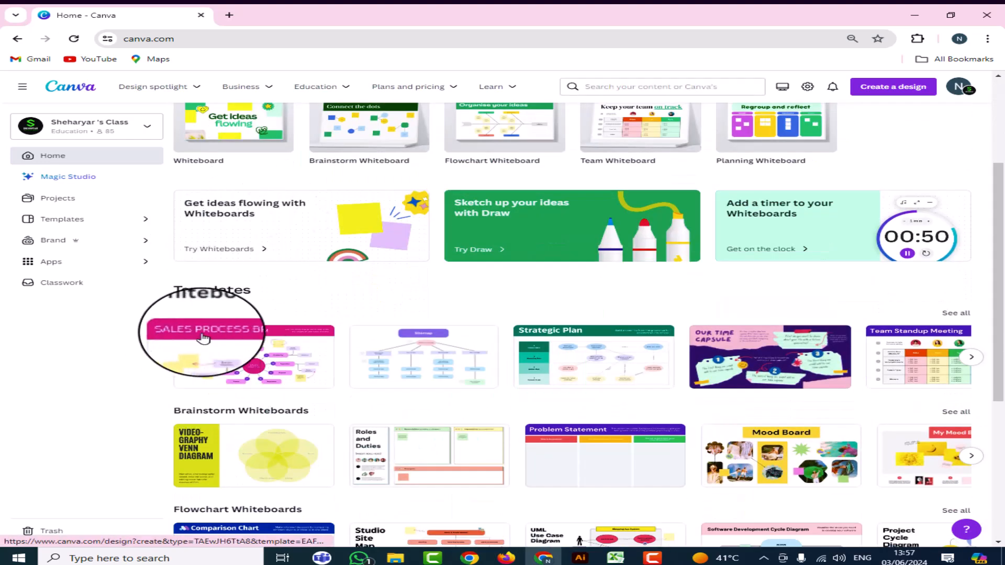
scroll(515, 364, down, 3)
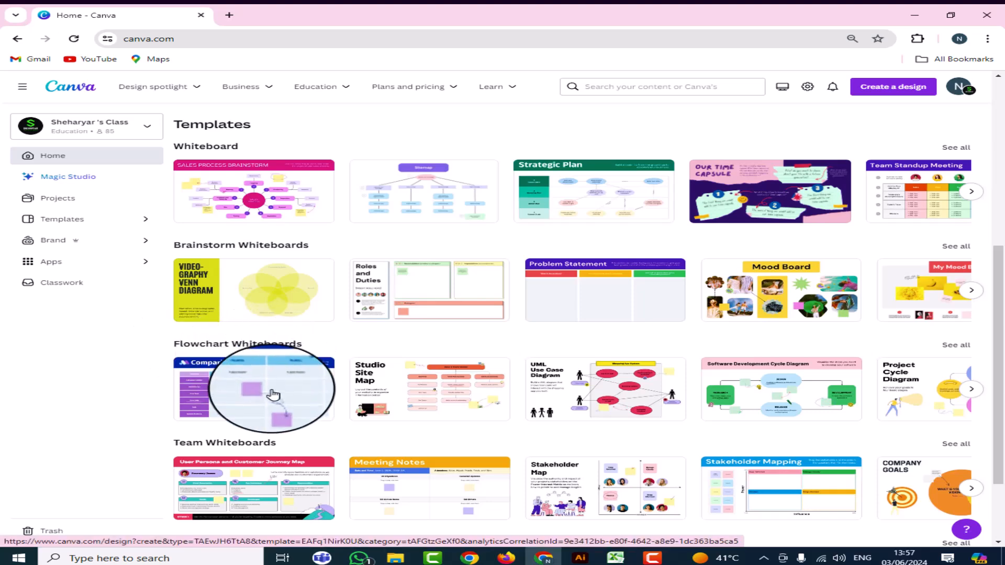
scroll(269, 387, down, 1)
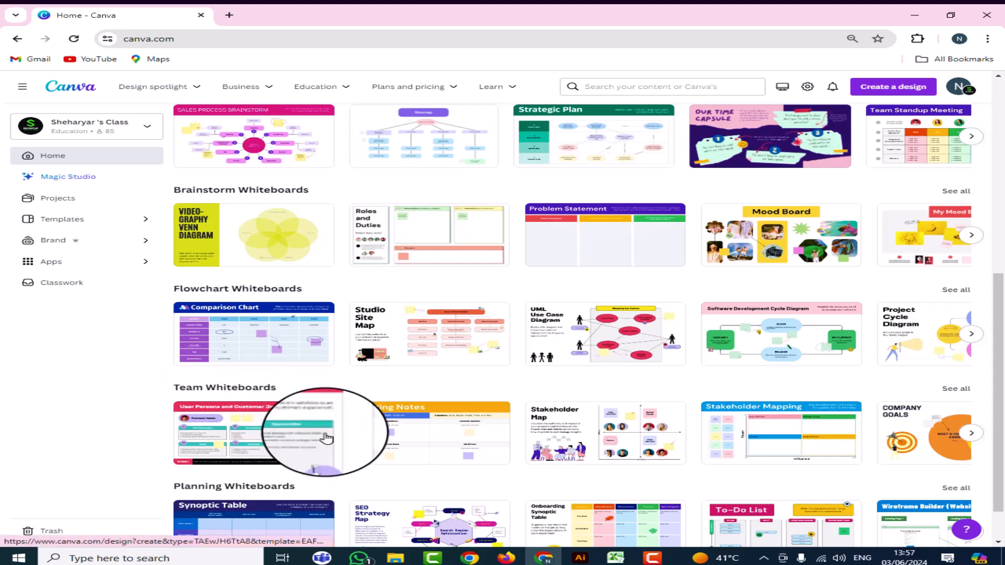
scroll(325, 437, down, 1)
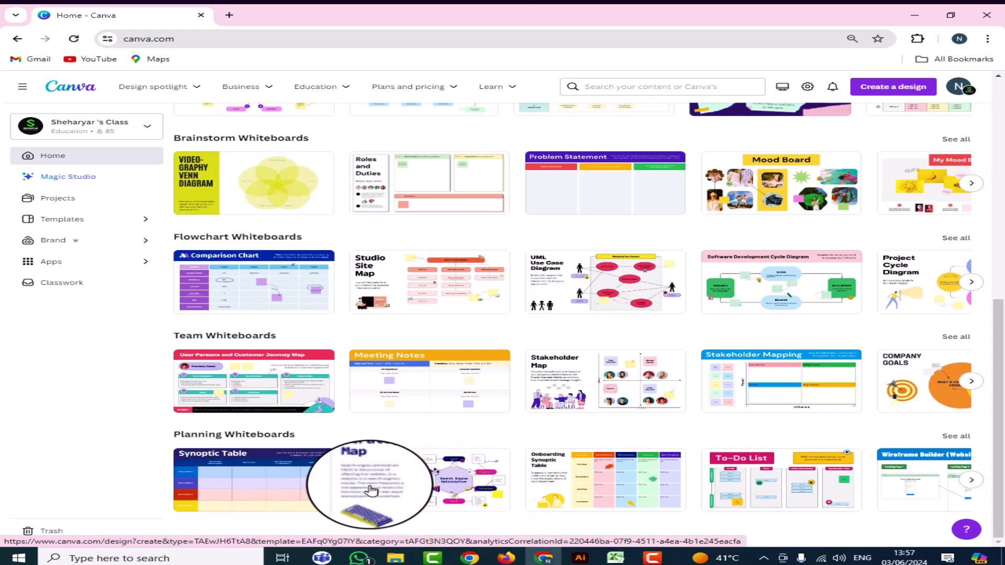
scroll(371, 489, up, 2)
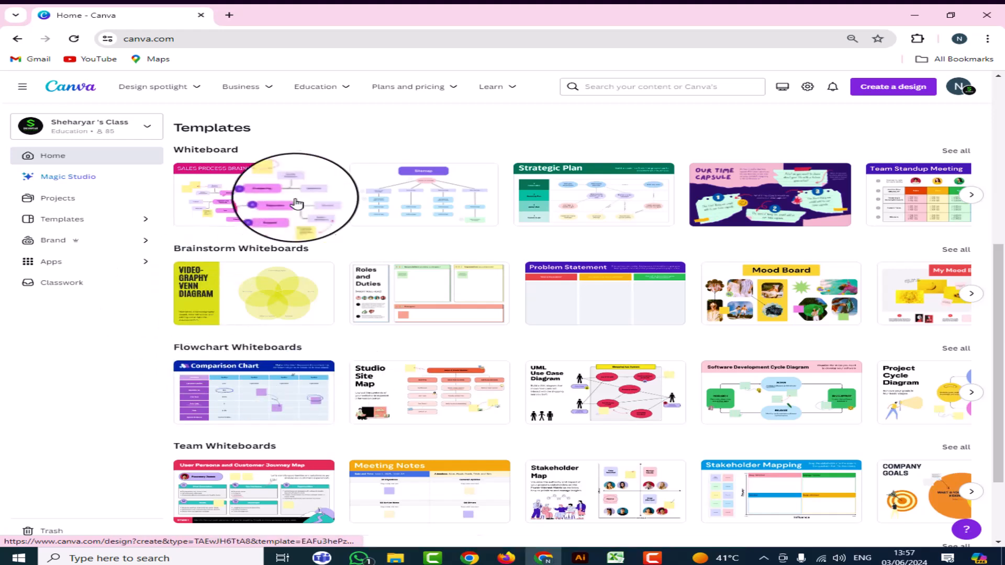
scroll(330, 307, up, 5)
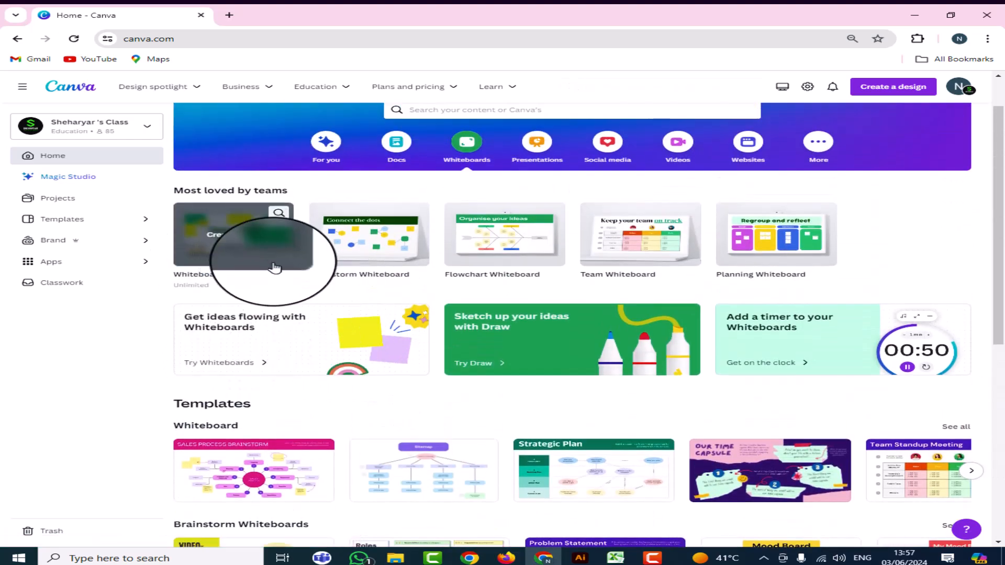
click(233, 237)
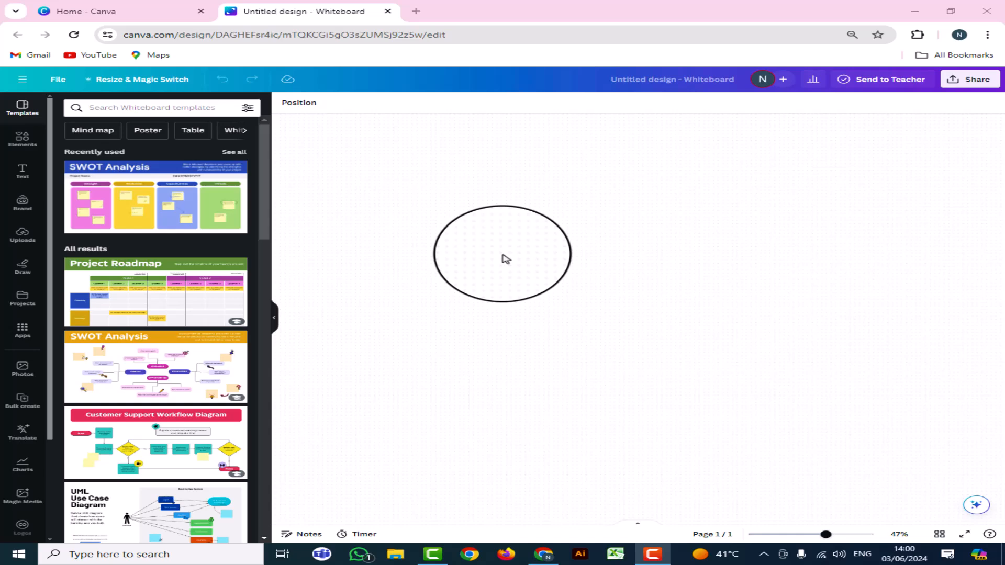
Add the orange SWOT Analysis and the Sales Process Brainstorm templates to the whiteboard and enlarge the view to 11%.
drag(505, 259, 437, 266)
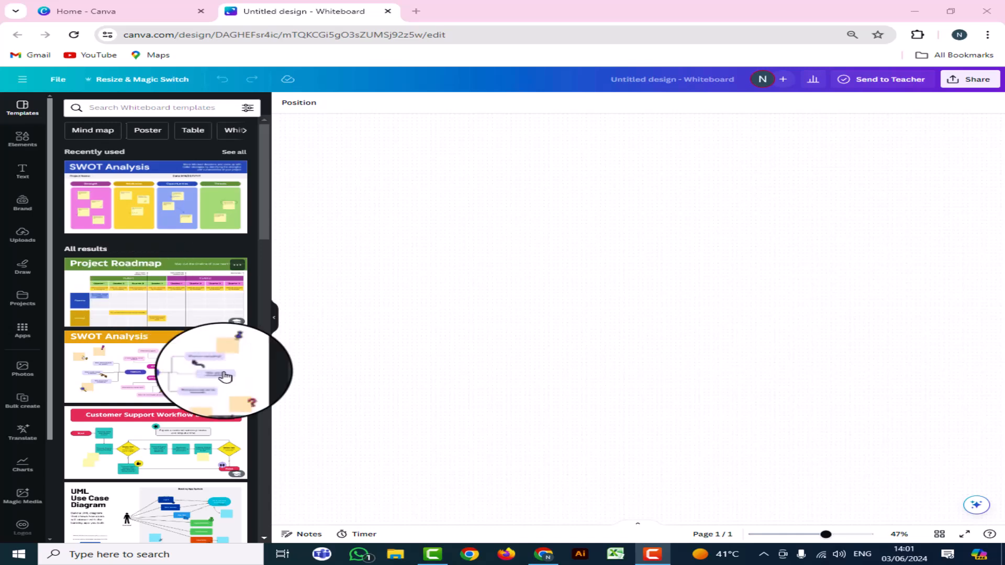
scroll(152, 323, down, 1)
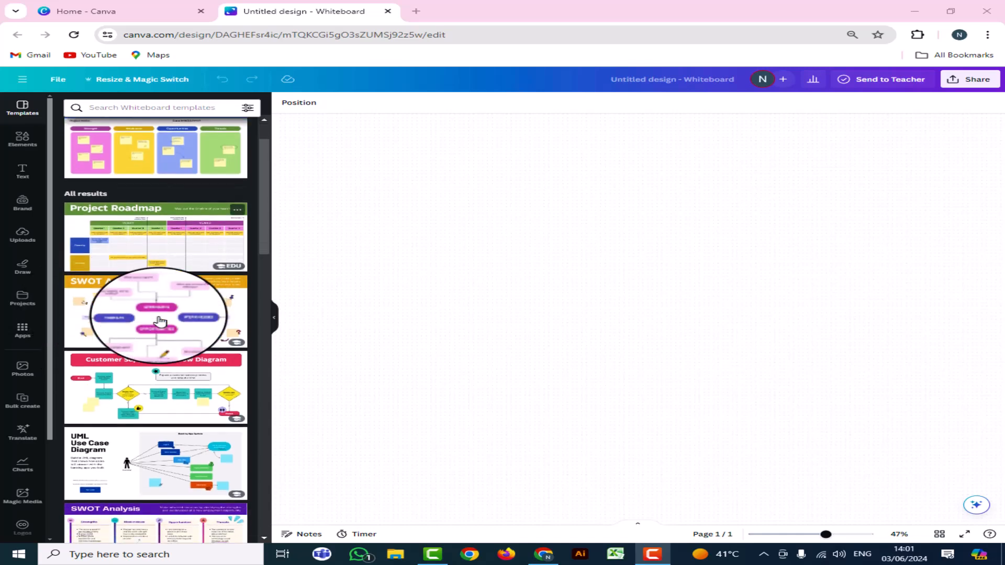
click(149, 328)
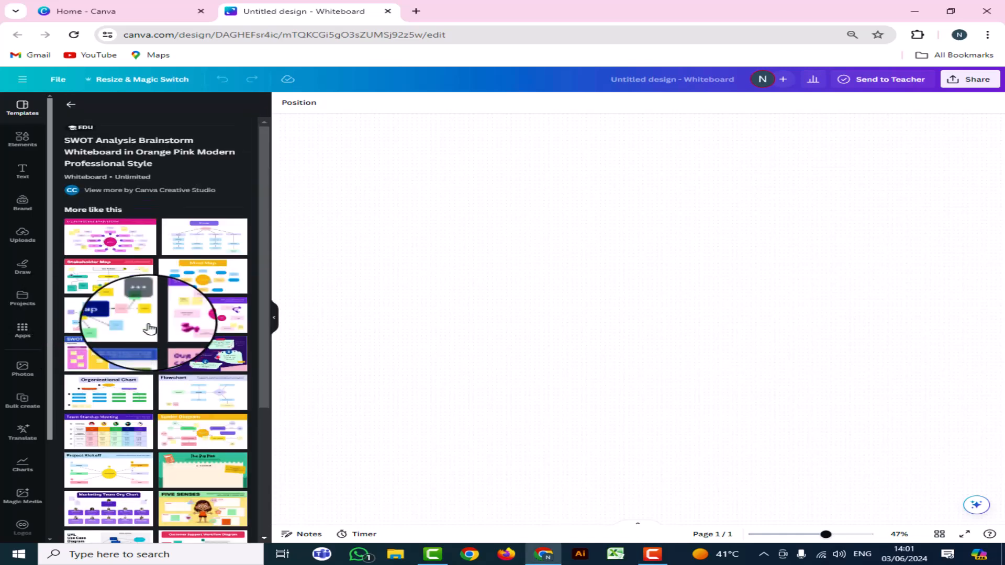
click(122, 246)
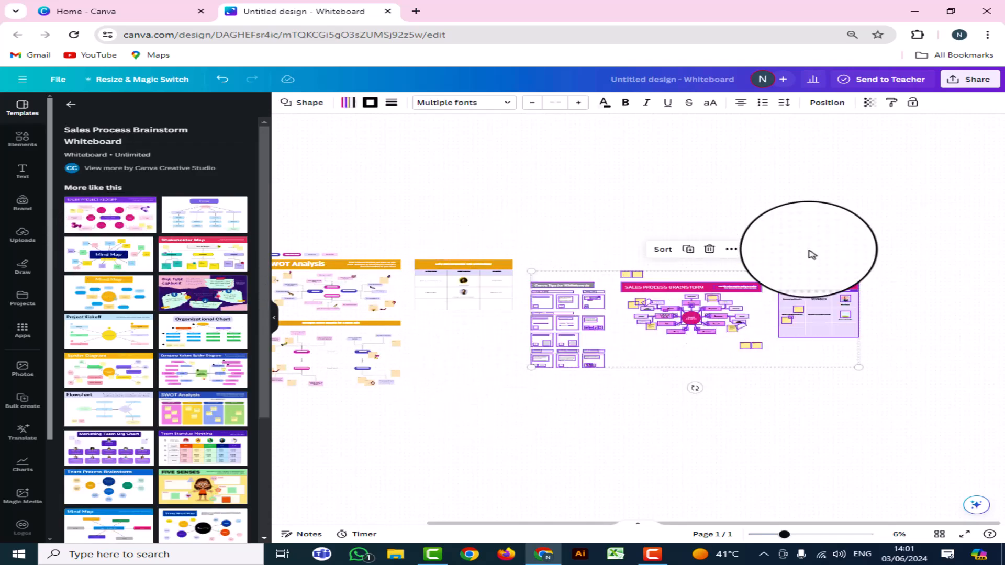
scroll(413, 347, down, 3)
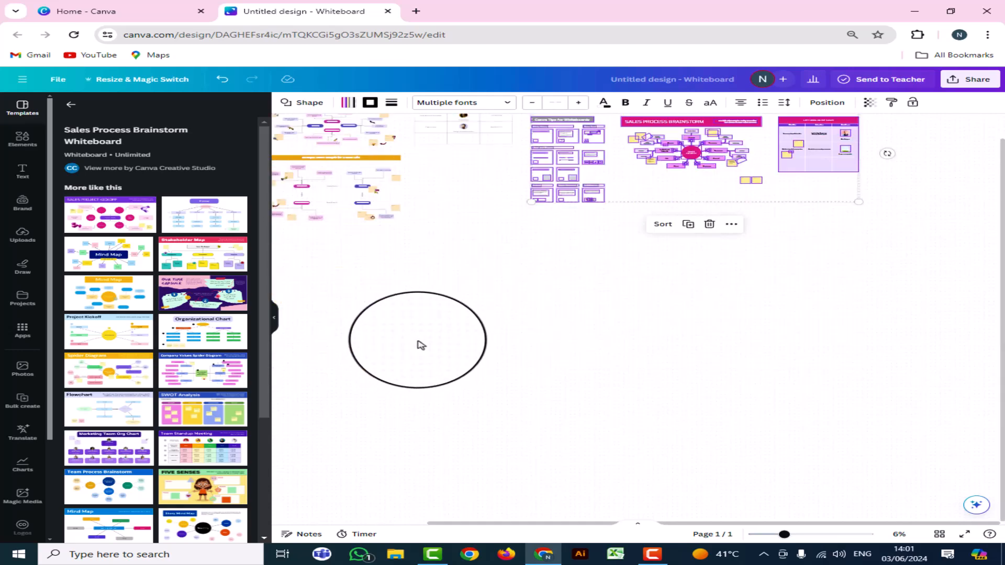
scroll(424, 341, up, 2)
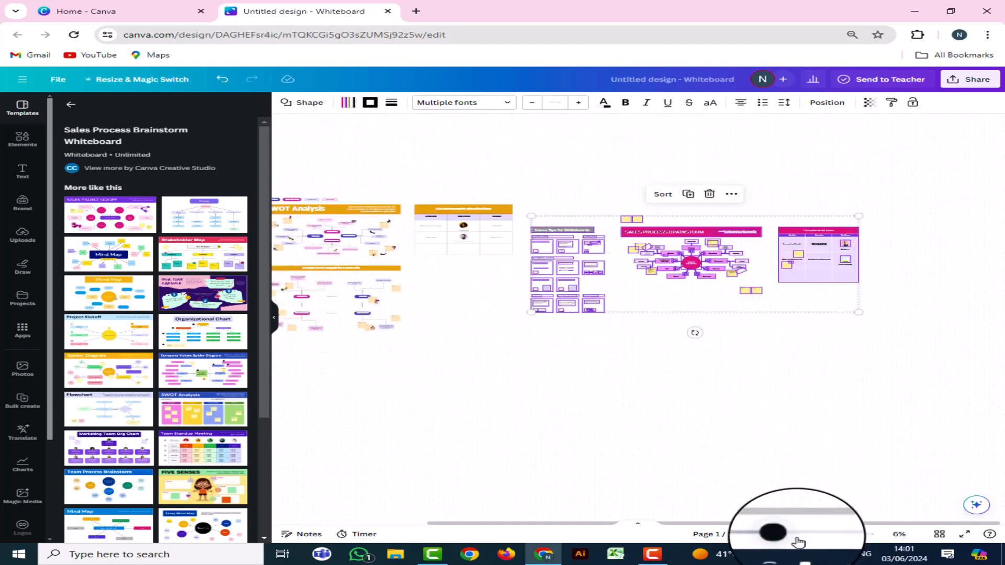
mouse_move(784, 536)
mouse_down()
mouse_move(815, 534)
mouse_move(796, 535)
mouse_move(798, 547)
mouse_up()
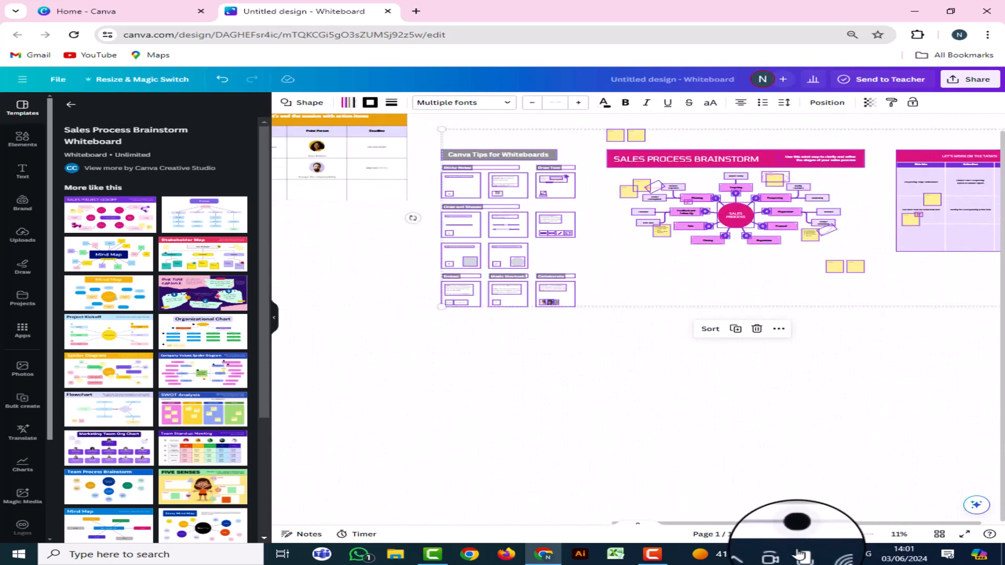
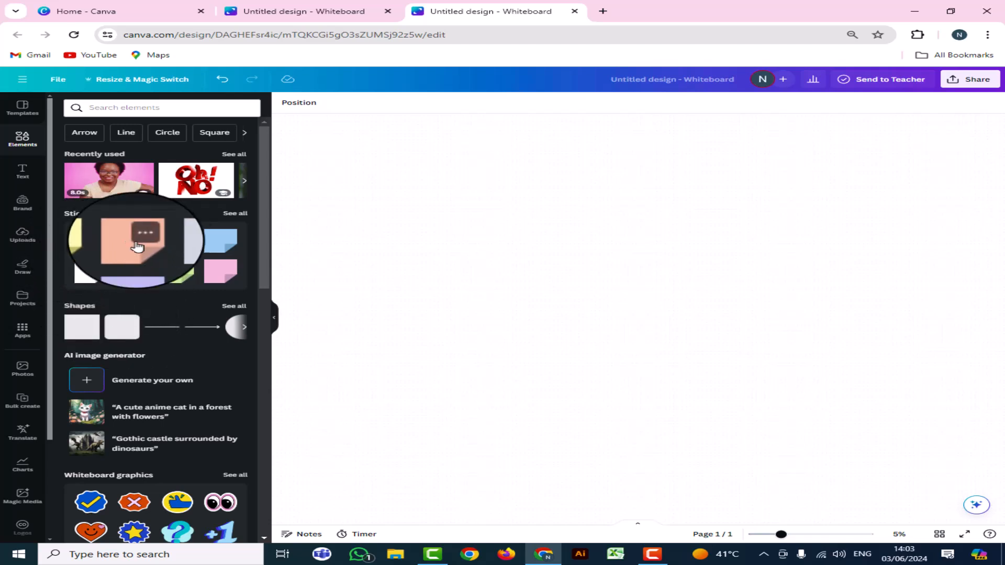
Add a square shape to the blank whiteboard and move it up and to the left on the canvas.
scroll(264, 283, down, 1)
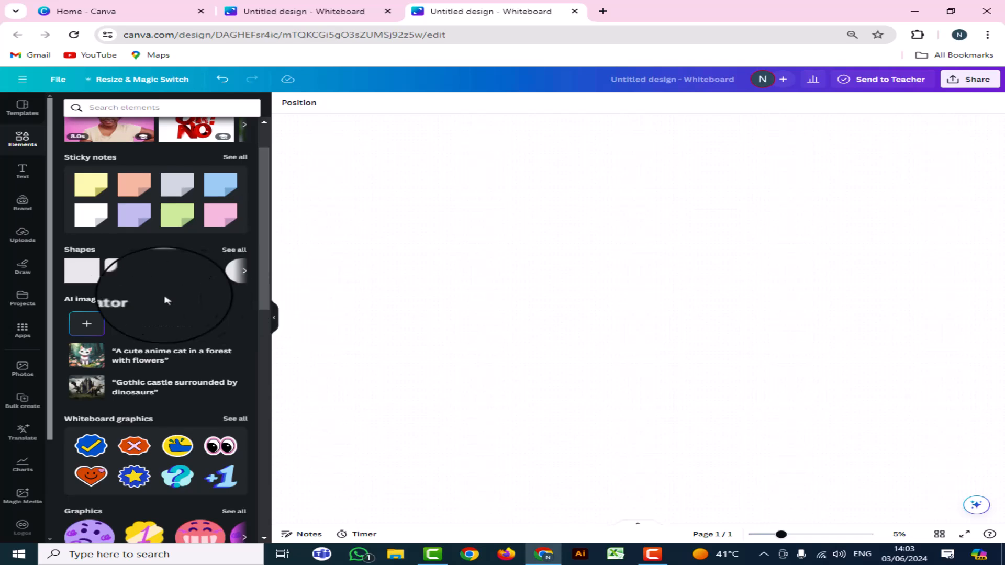
click(81, 275)
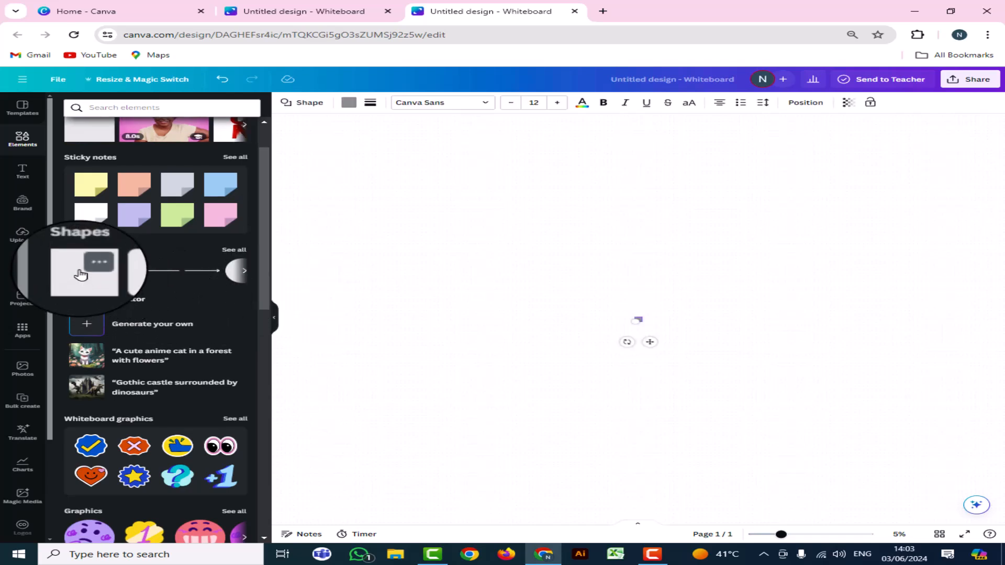
drag(636, 329, 571, 301)
click(637, 318)
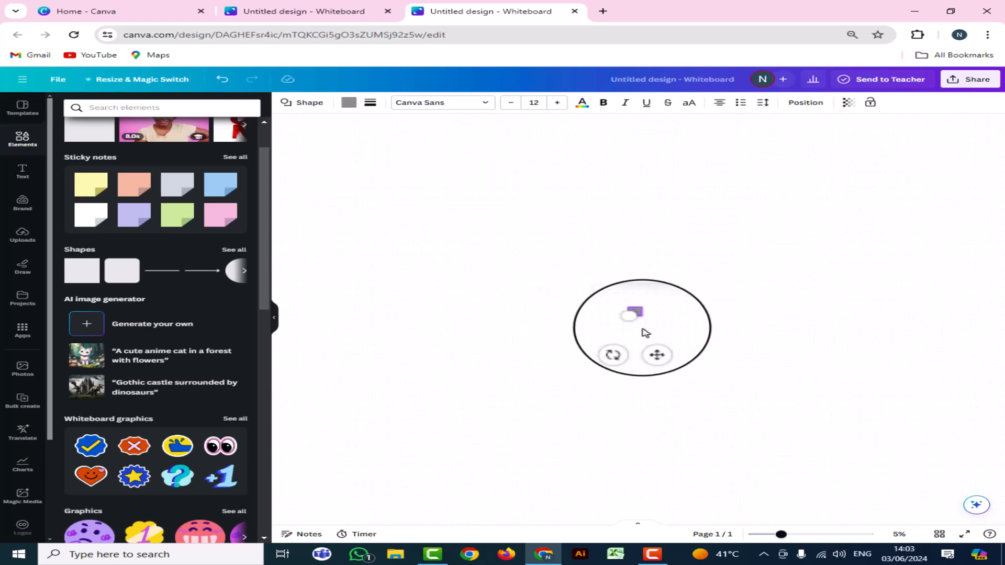
drag(780, 534, 832, 533)
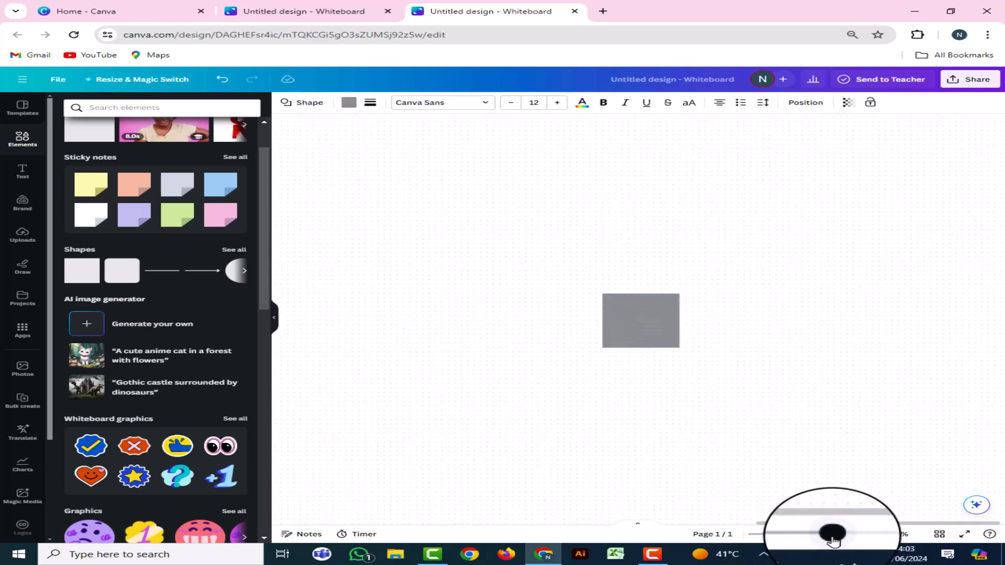
drag(623, 306, 485, 241)
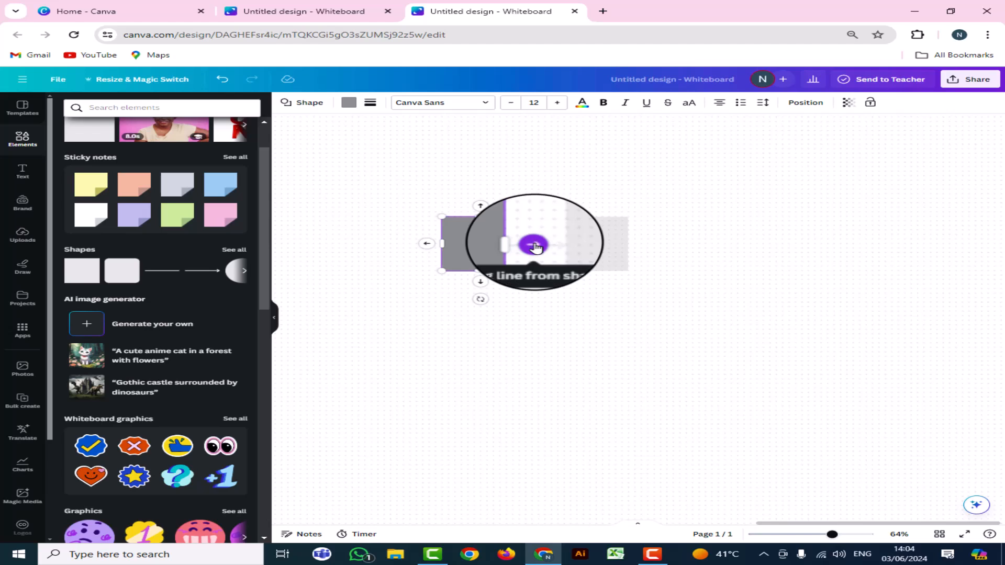
Create a connected shape to the right of the first one, plus connected shapes above and below that second shape.
click(533, 245)
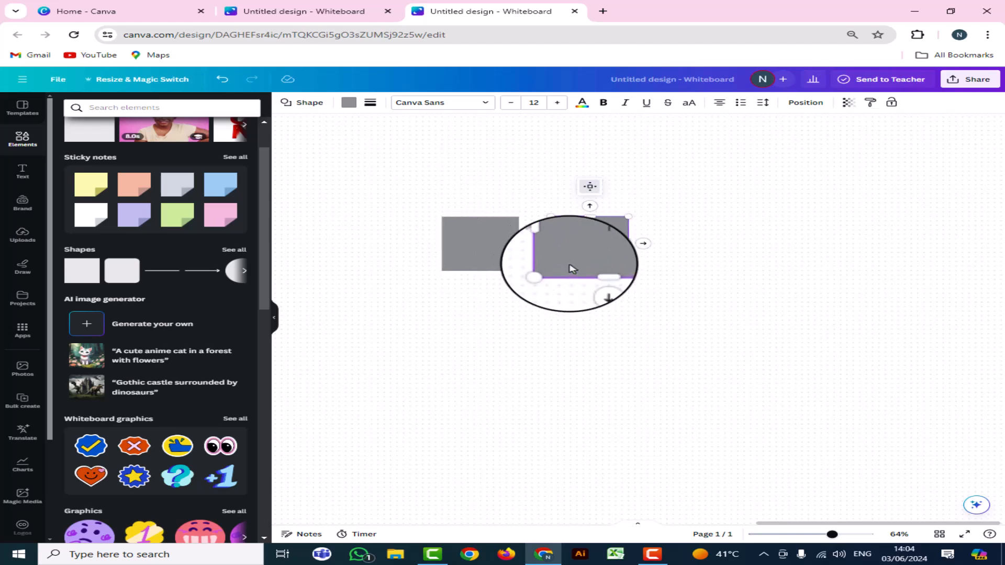
click(590, 204)
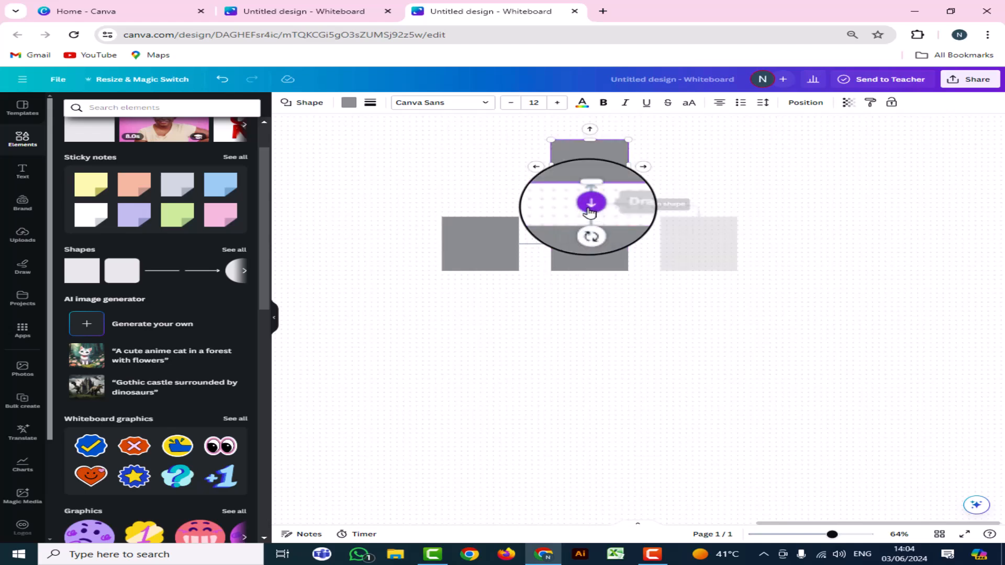
click(577, 265)
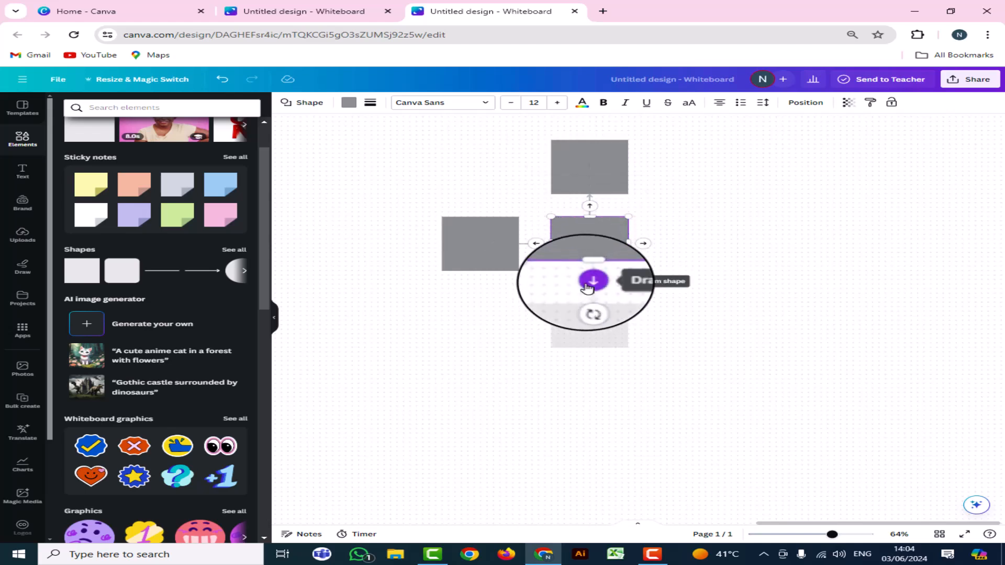
click(590, 283)
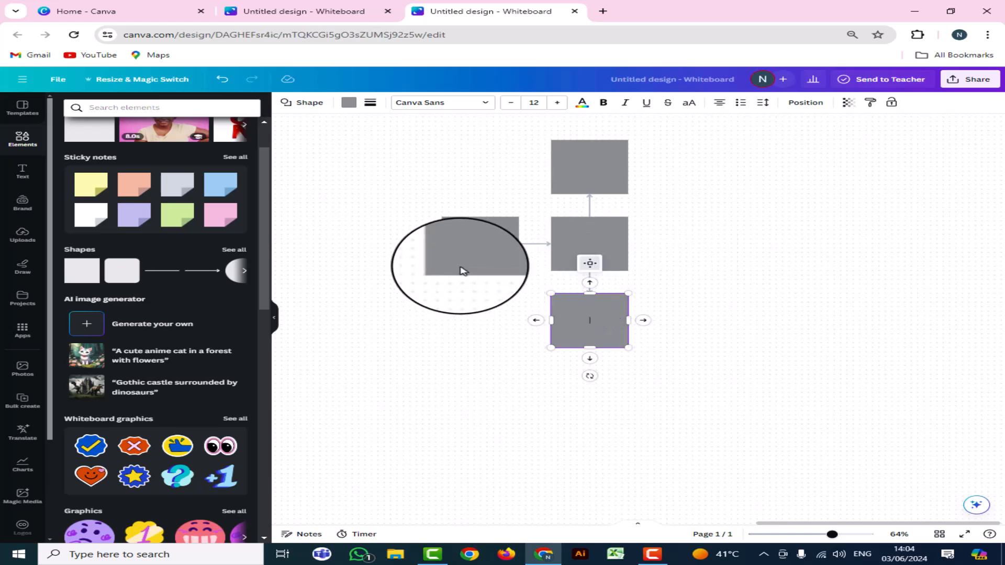
Create connected shapes below, above and to the left of the first shape.
click(481, 273)
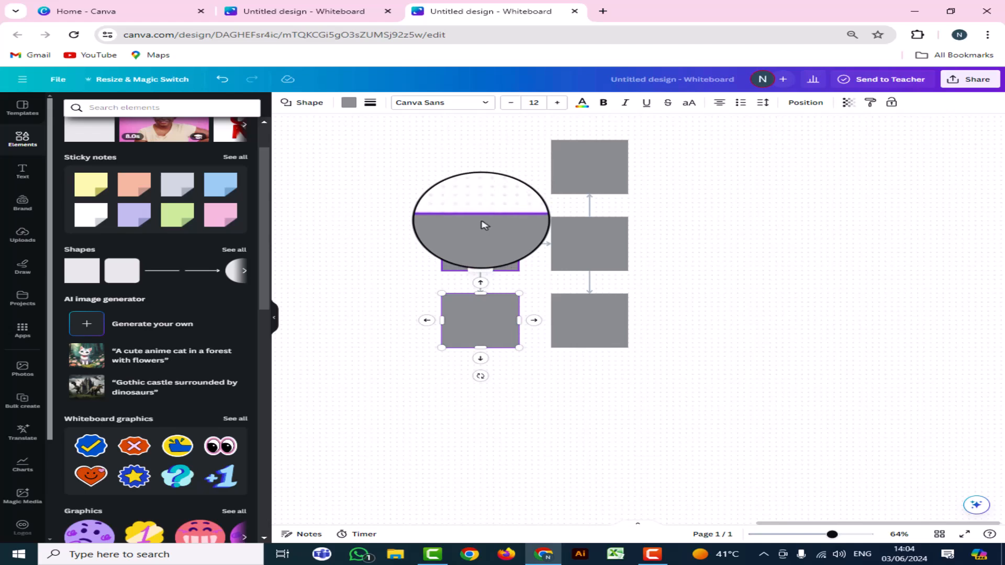
click(481, 205)
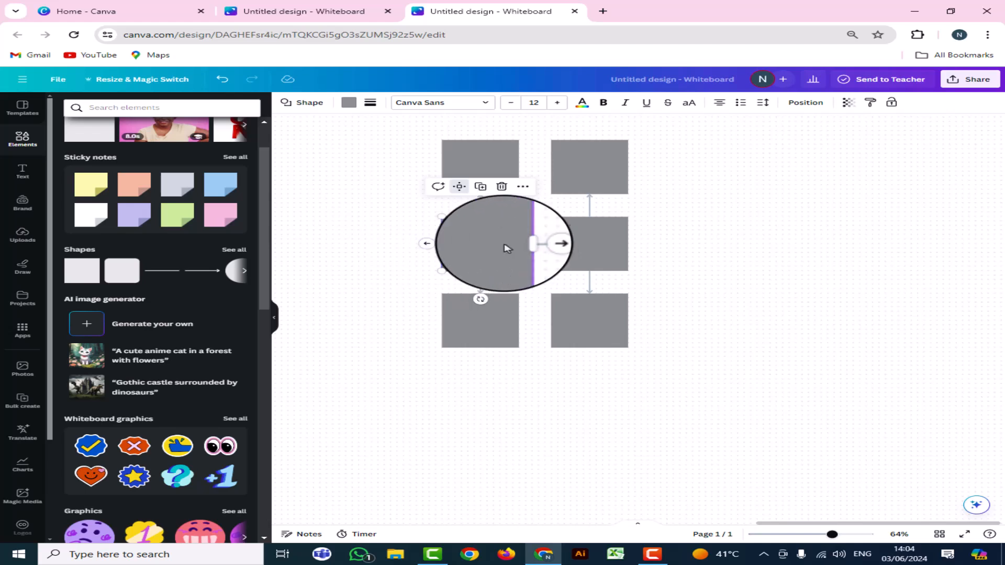
click(428, 244)
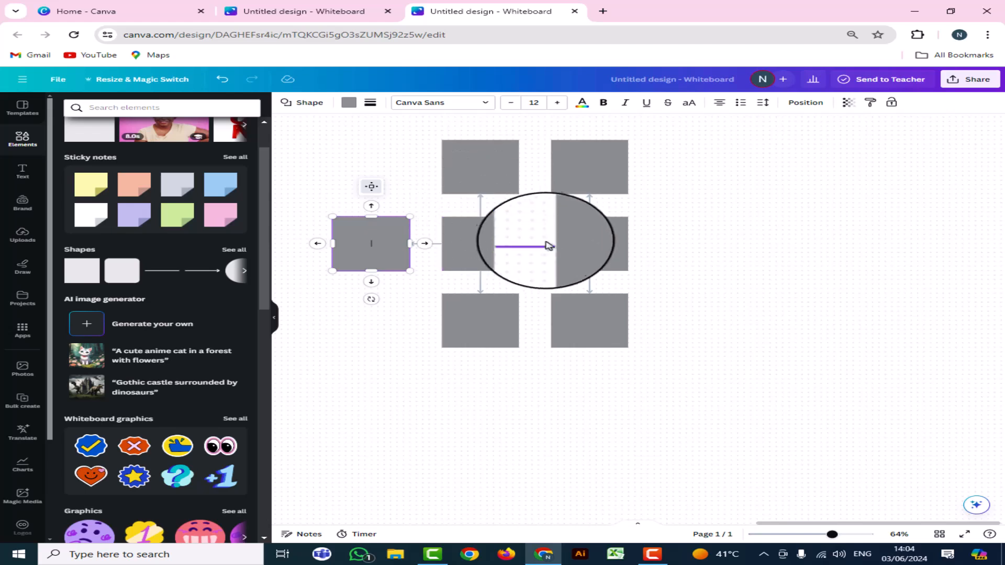
click(544, 242)
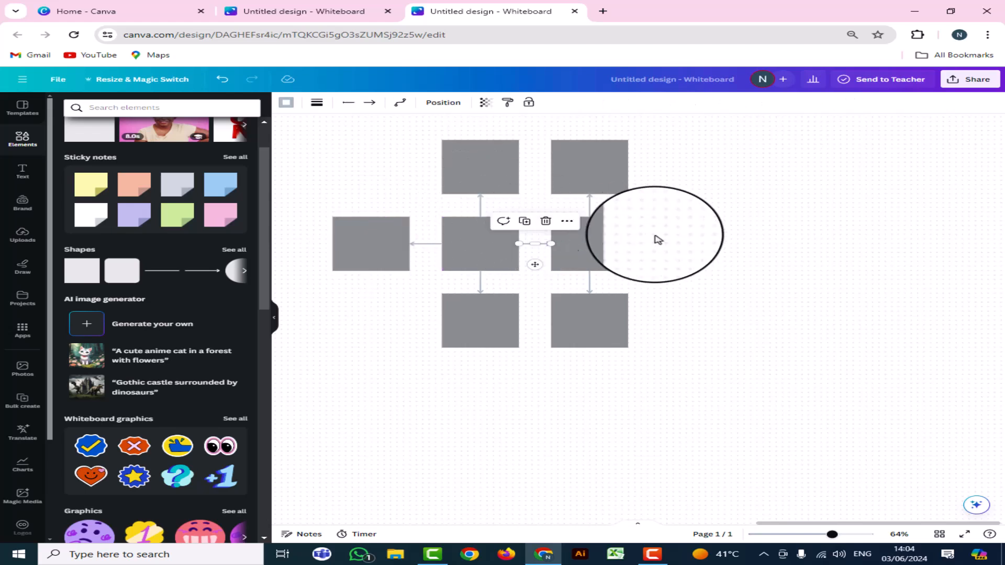
click(662, 240)
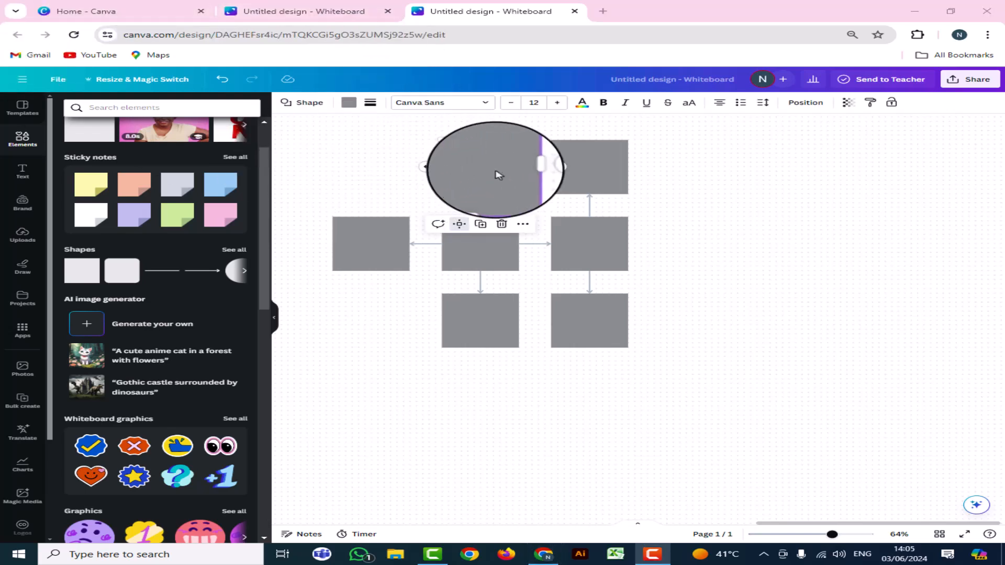
Fill the shape directly above the first one with solid dark blue.
click(349, 103)
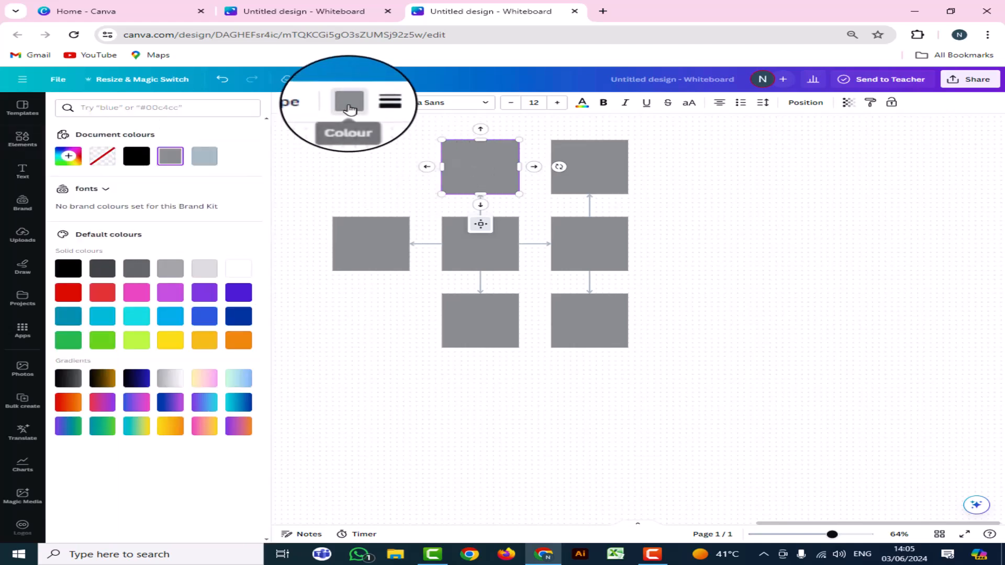
click(238, 316)
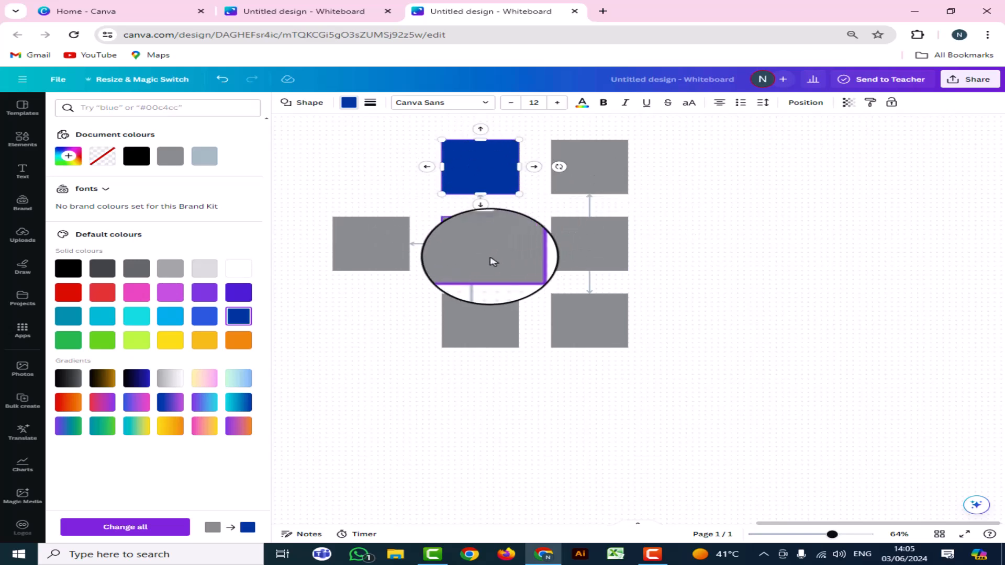
Copy the dark blue shape's style onto the first shape, the upper-right shape and the middle-right shape.
click(870, 103)
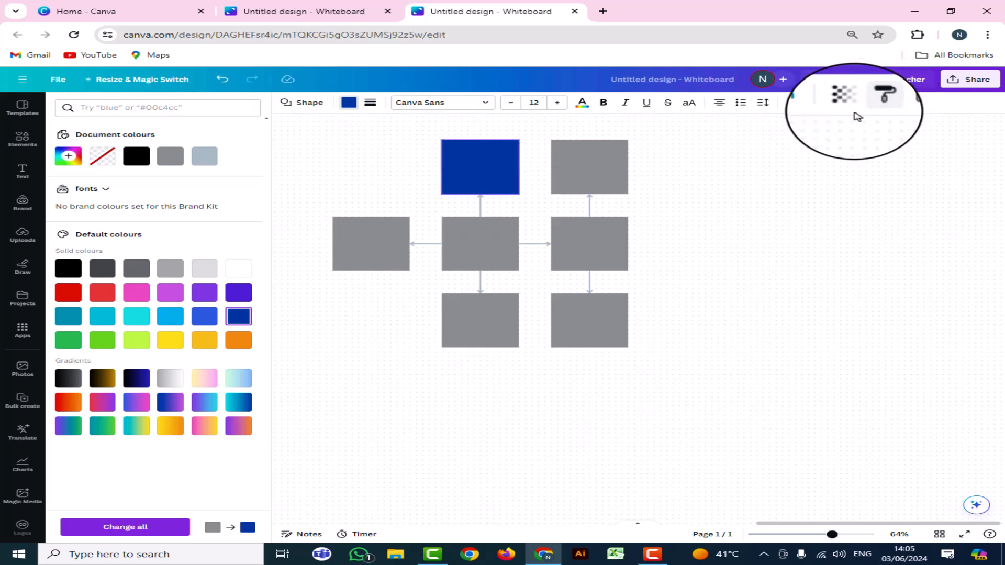
click(482, 244)
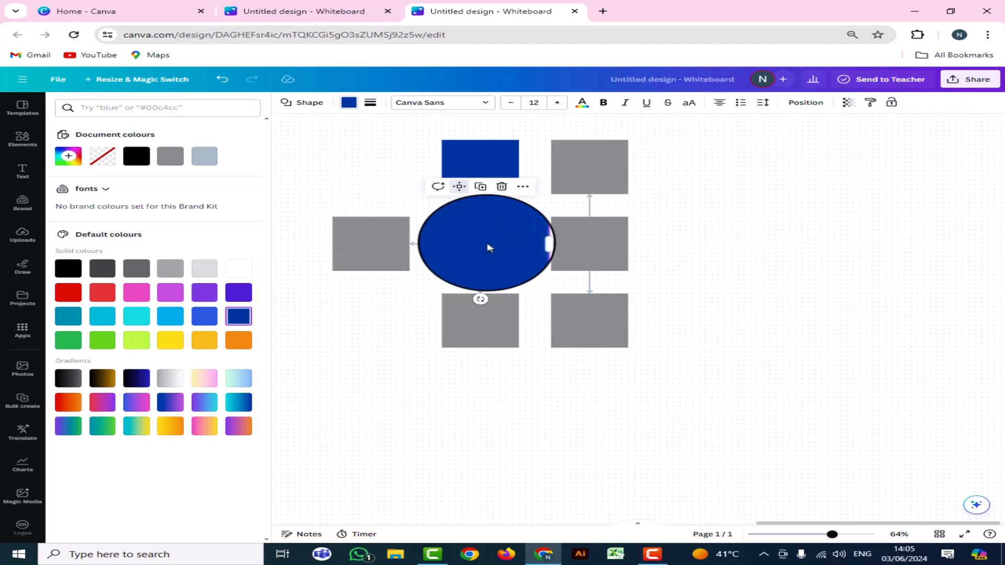
click(871, 105)
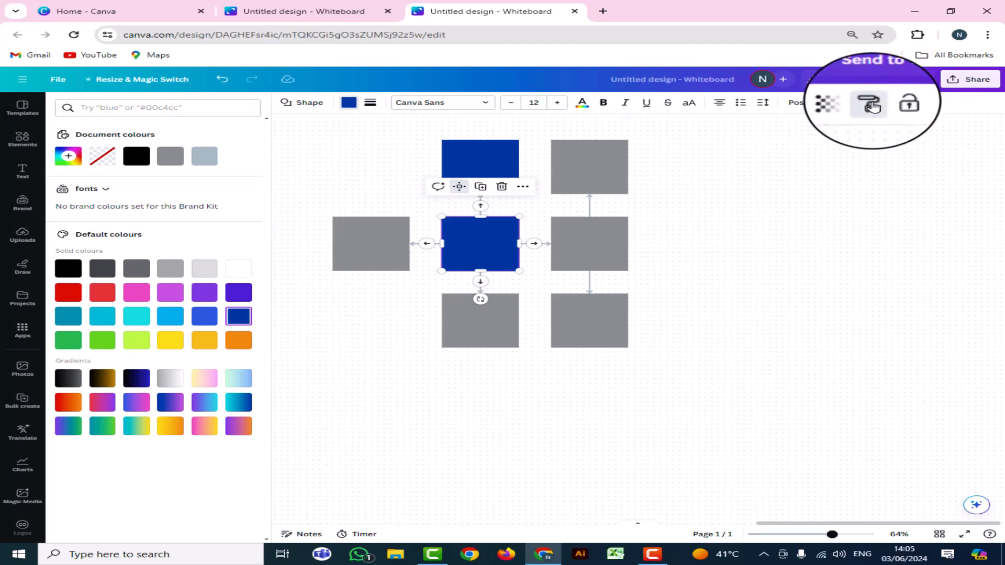
click(601, 172)
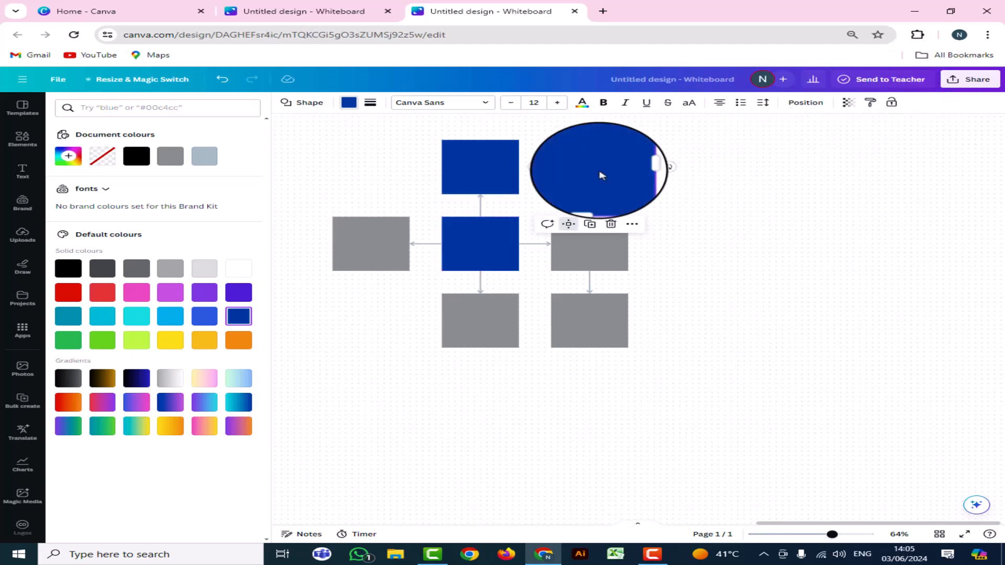
click(869, 107)
click(603, 251)
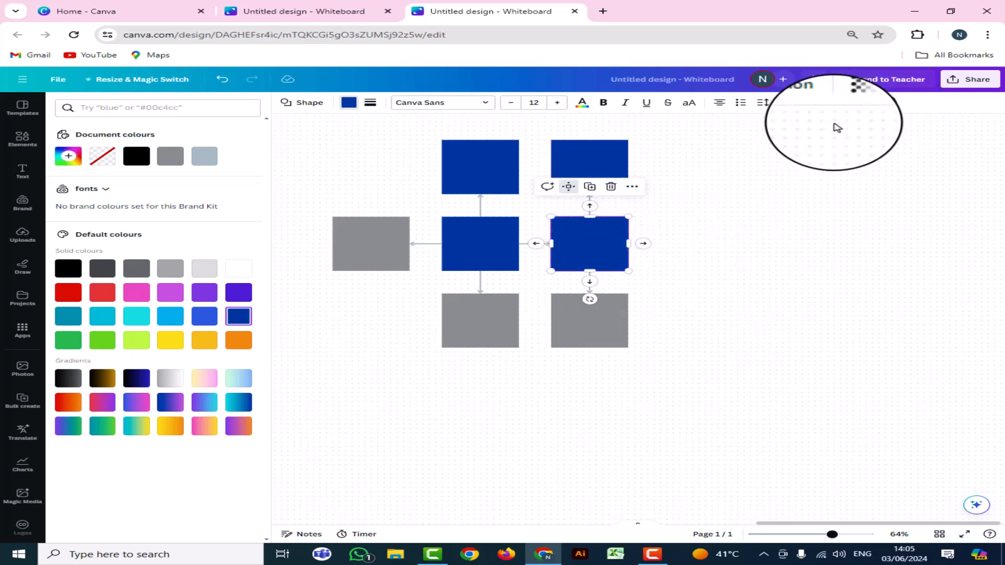
Copy the dark blue style onto the remaining grey shapes: lower right, below the first shape, and far left.
click(869, 102)
click(586, 329)
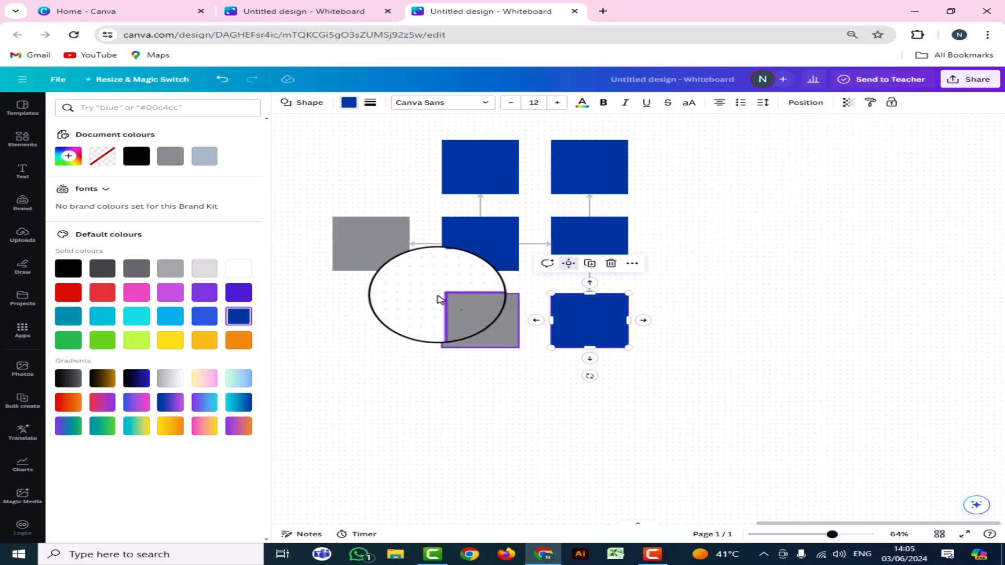
click(868, 105)
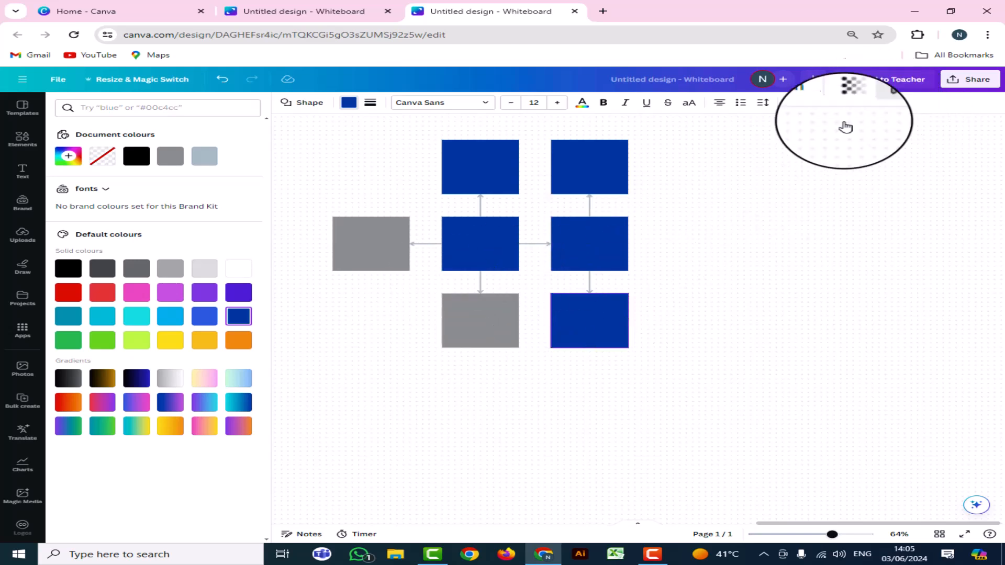
click(481, 336)
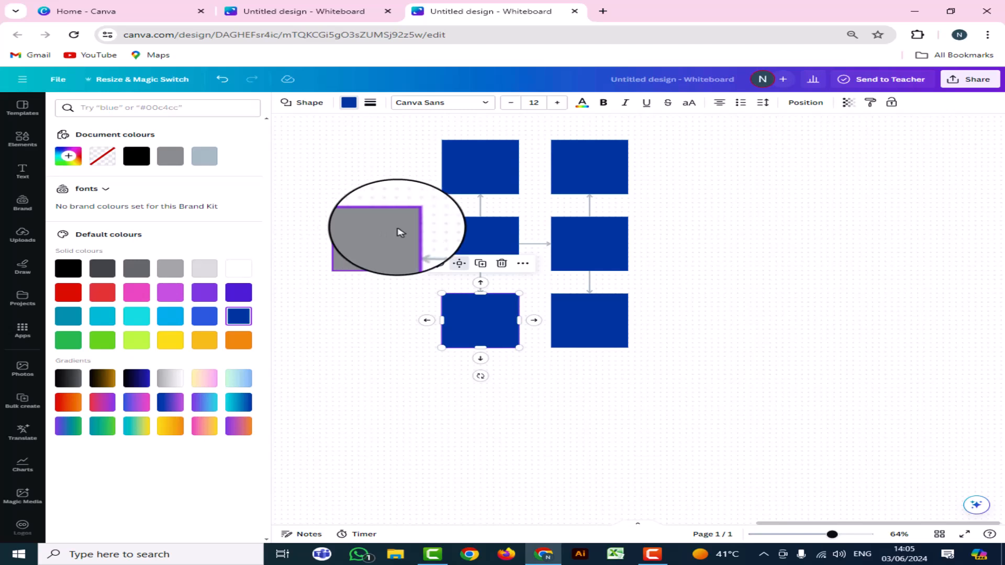
click(873, 105)
click(372, 252)
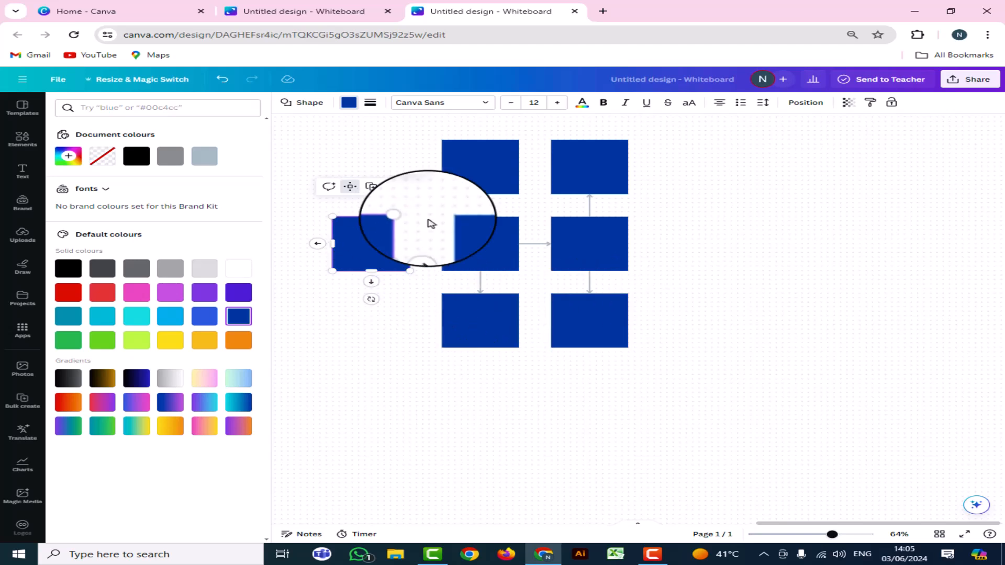
Give the leftmost shape a border weight of 17 and a corner rounding of 22.
click(371, 103)
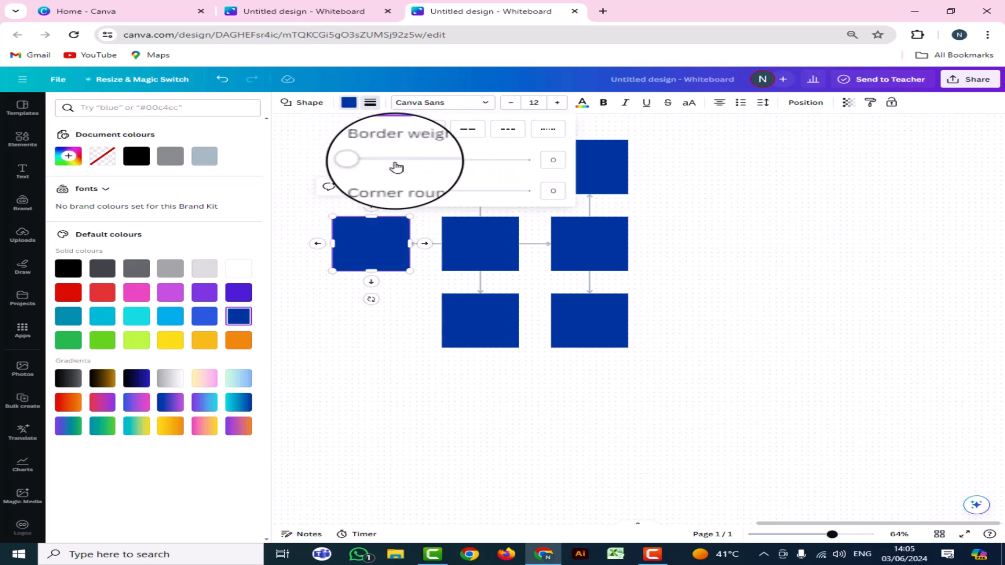
drag(371, 165, 400, 166)
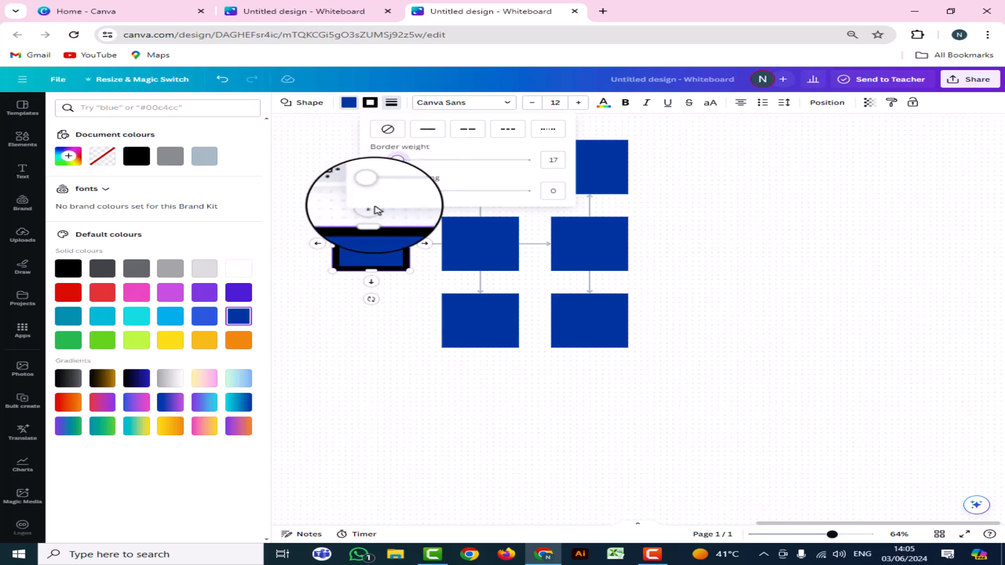
drag(372, 189, 406, 202)
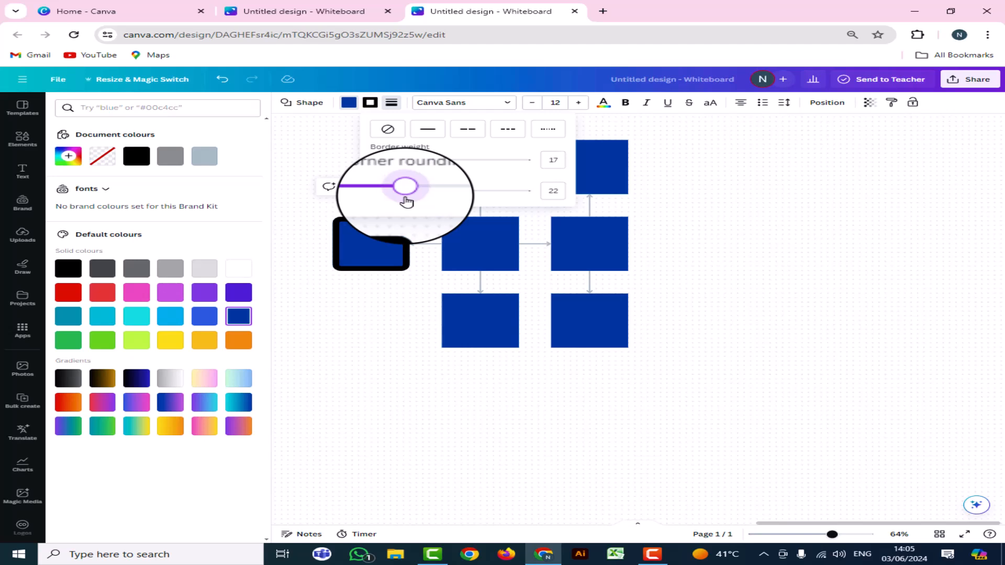
click(731, 231)
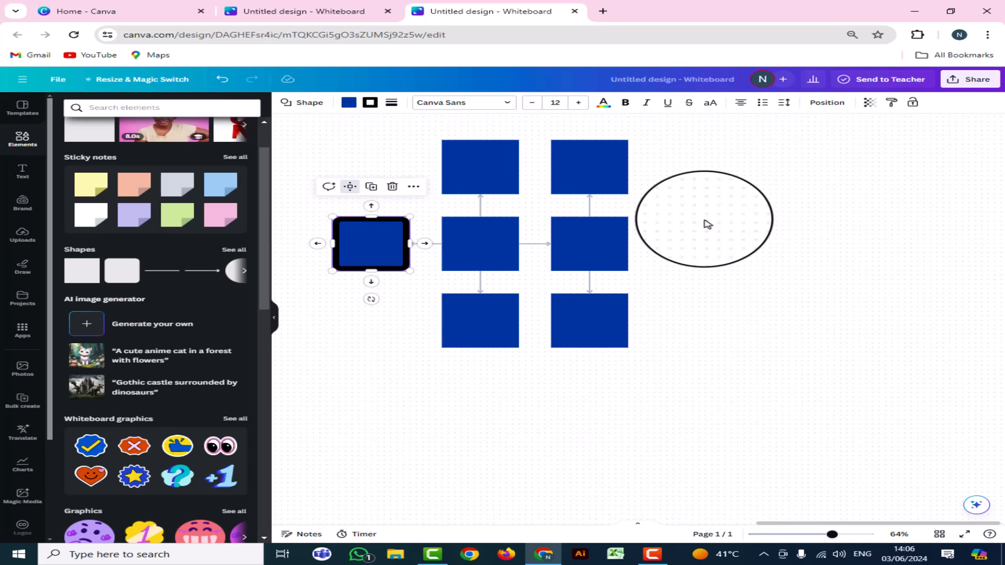
drag(707, 223, 283, 232)
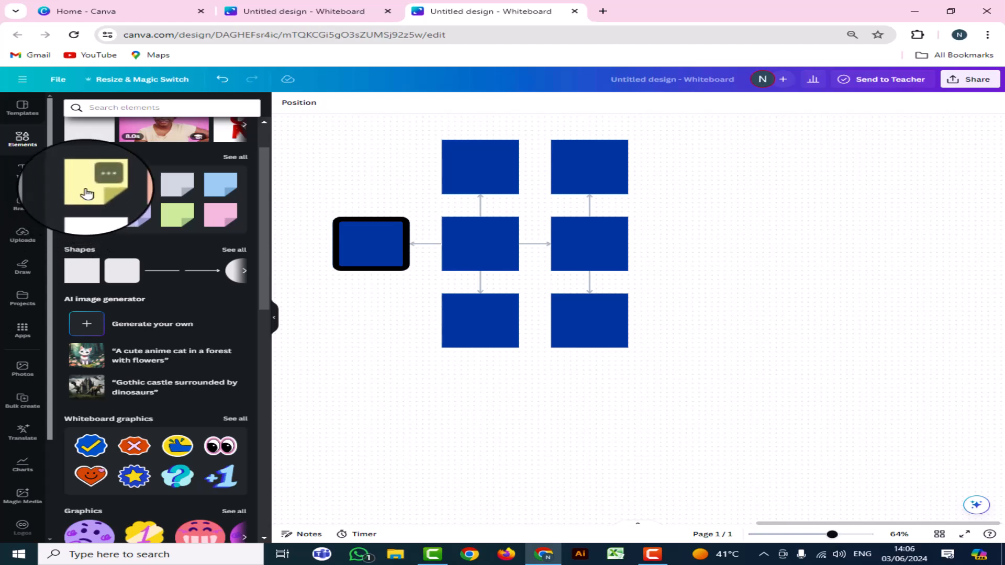
Add a yellow sticky note reading "education system" and set its text size to 38.
click(87, 194)
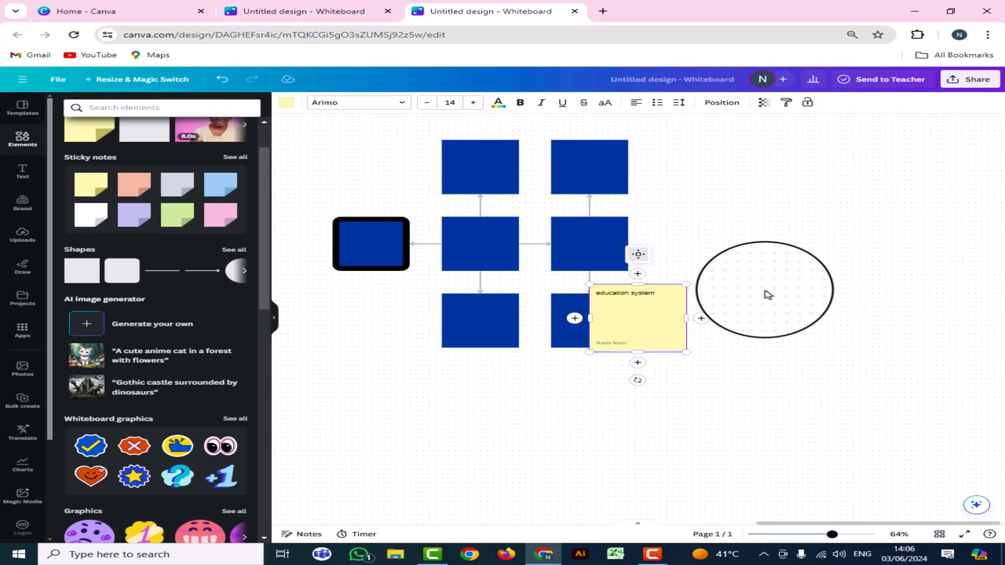
drag(656, 295, 596, 296)
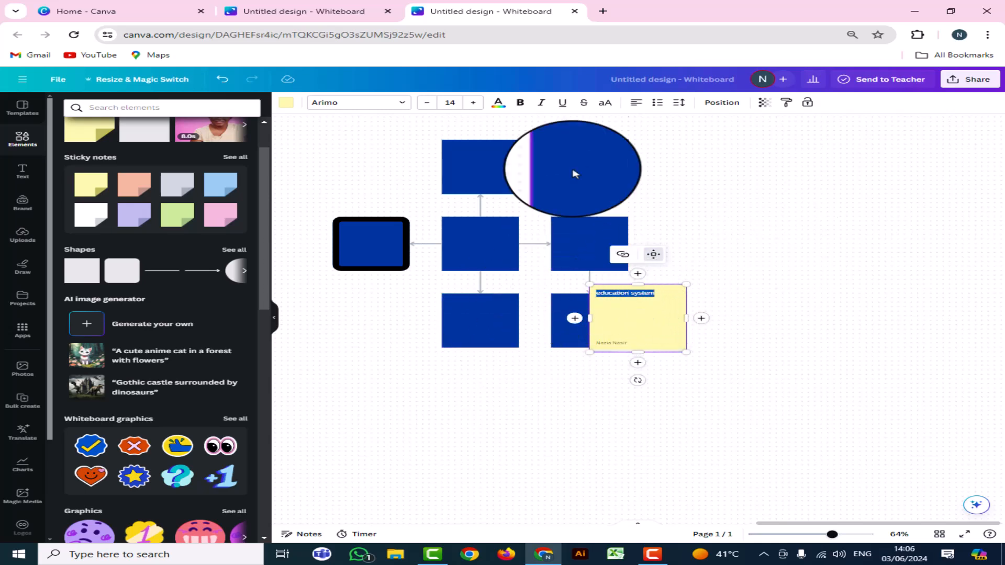
click(474, 106)
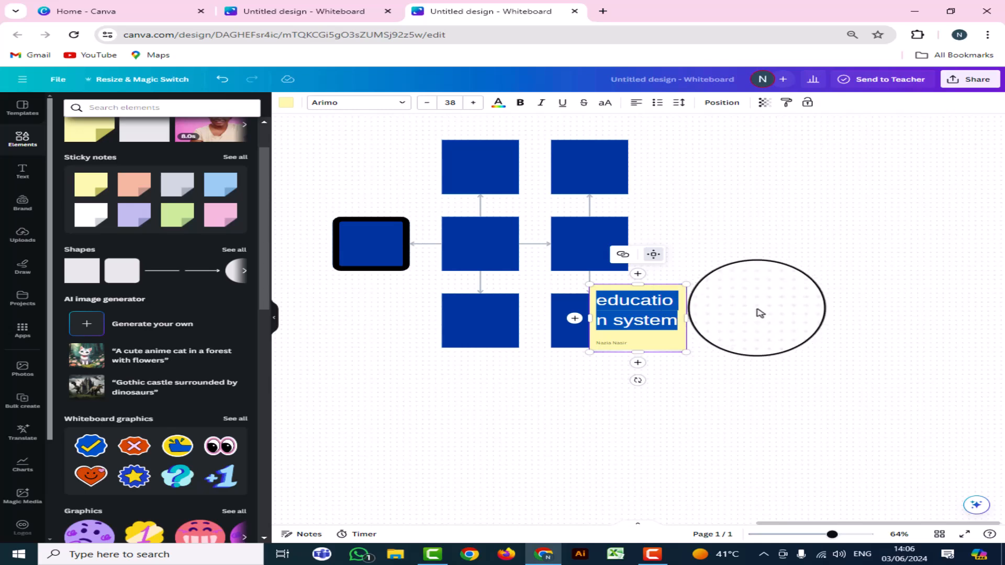
click(760, 313)
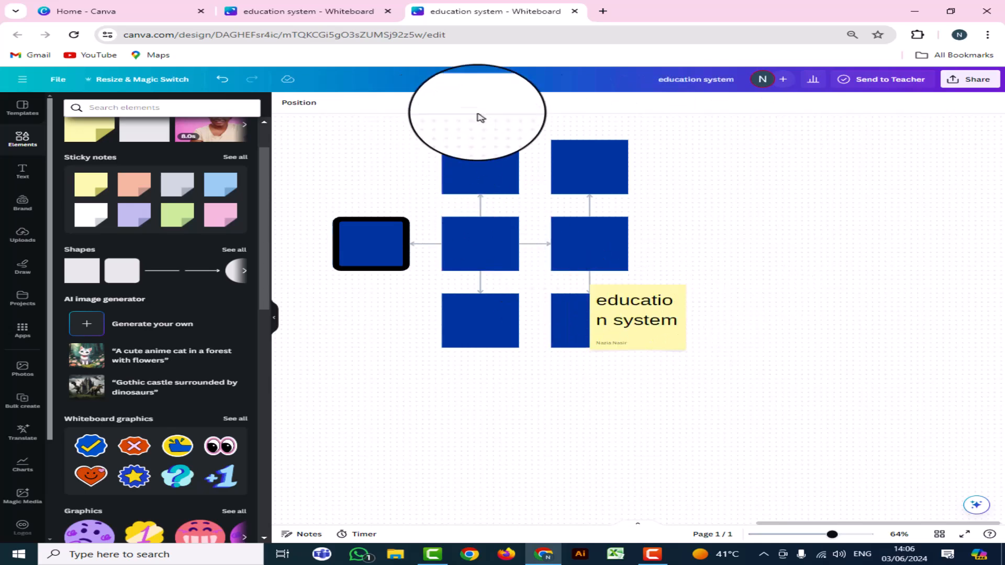
Reduce the sticky note's text size to 31, and move and resize it in the clear area right of the shapes.
click(650, 320)
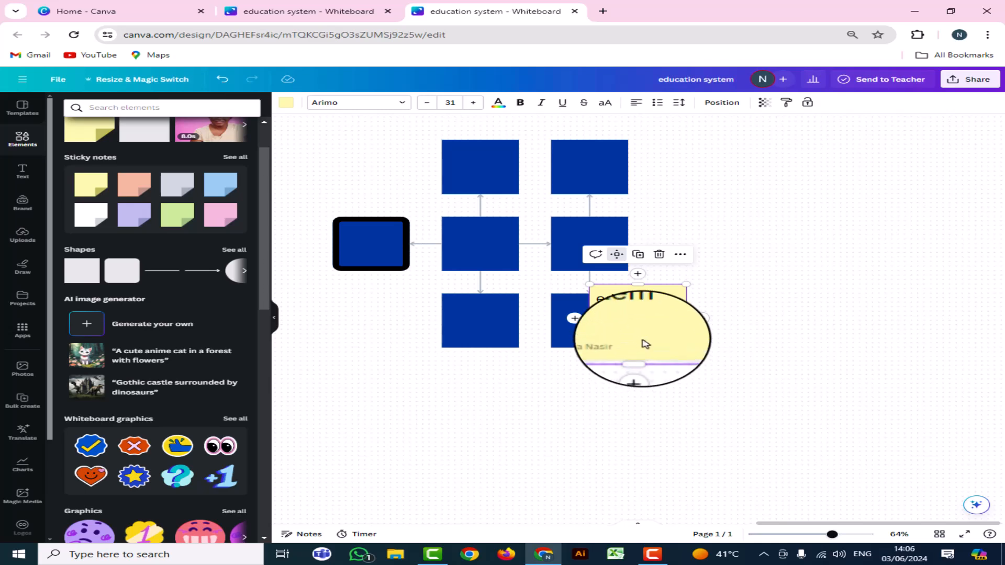
drag(656, 336, 733, 242)
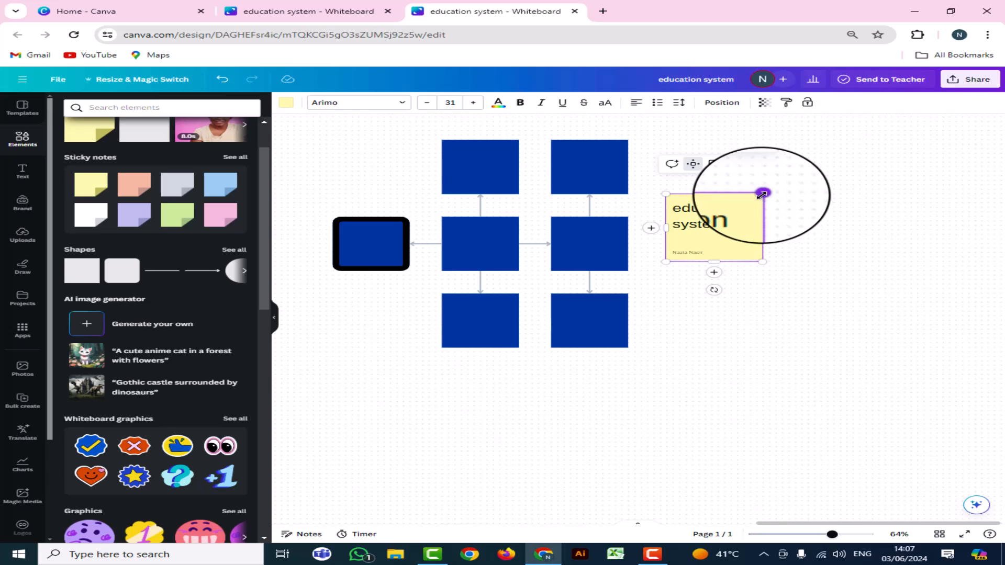
drag(761, 194, 749, 204)
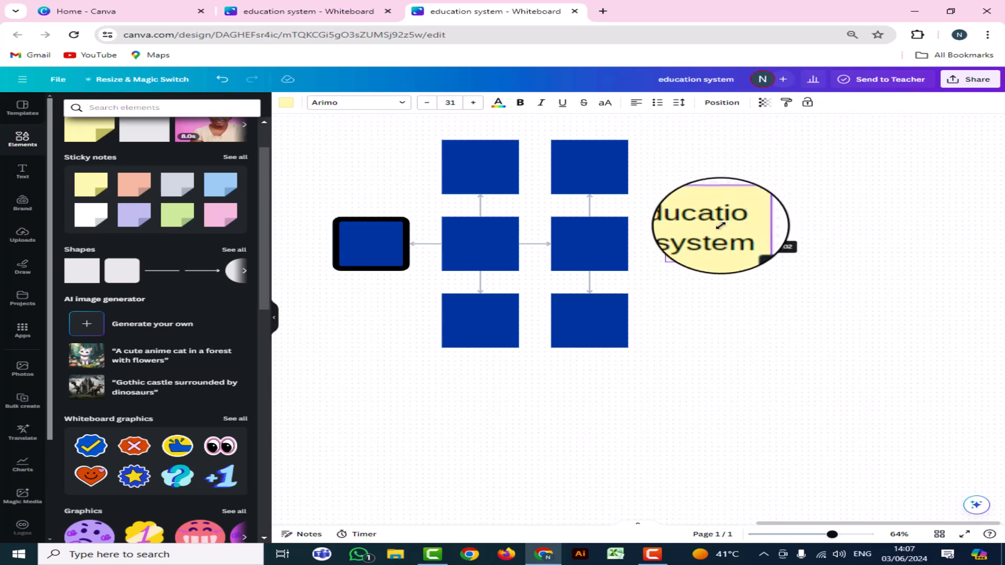
Enlarge the upper-right blue shape and place the "education system" sticky note, slightly widened, in its centre.
drag(831, 535, 825, 538)
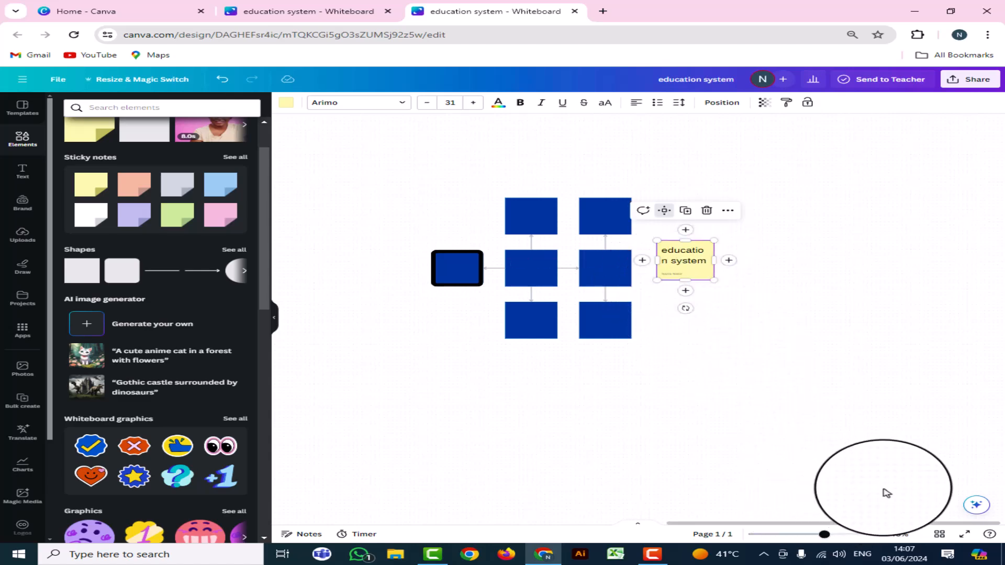
click(629, 397)
drag(629, 398, 609, 230)
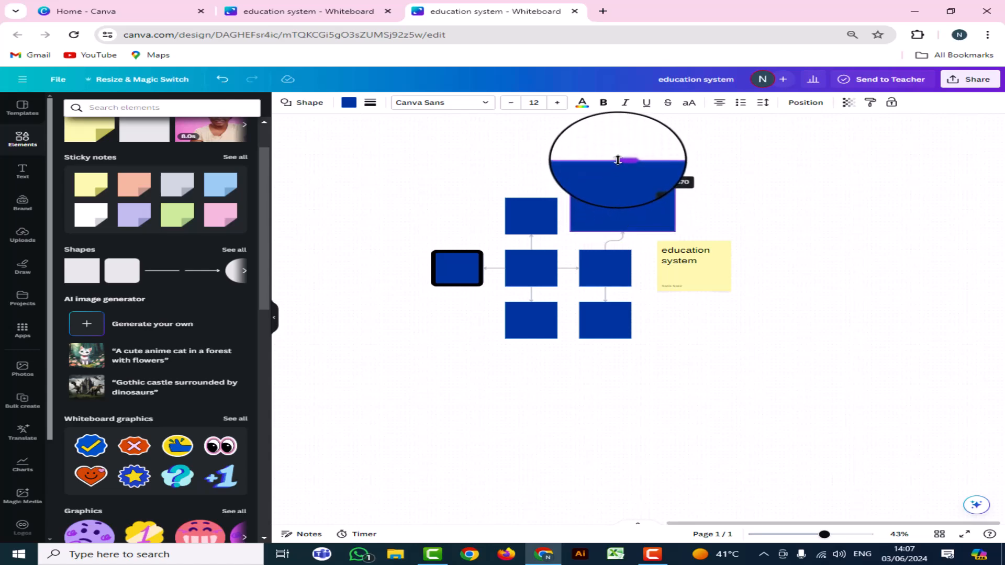
drag(686, 272, 653, 221)
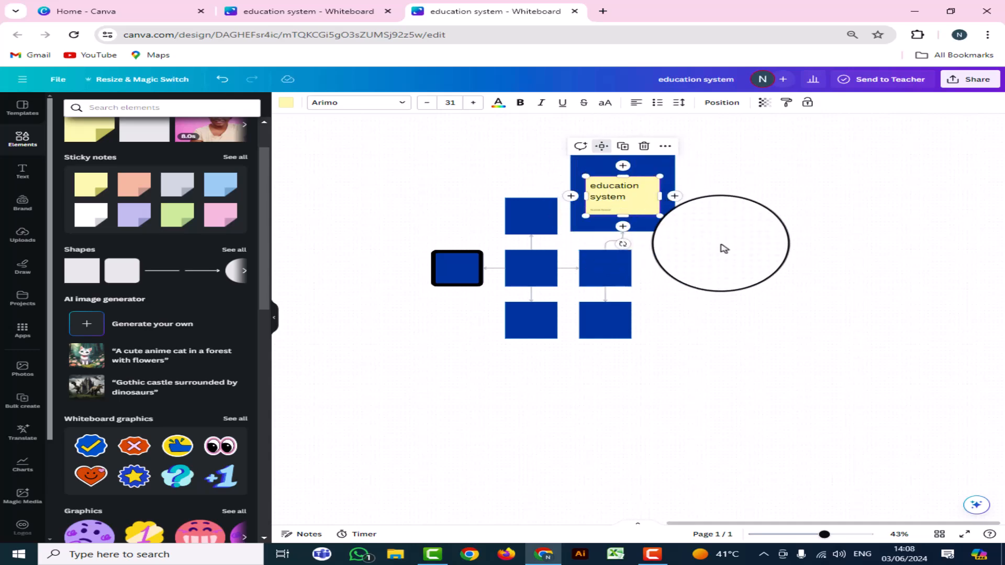
click(724, 248)
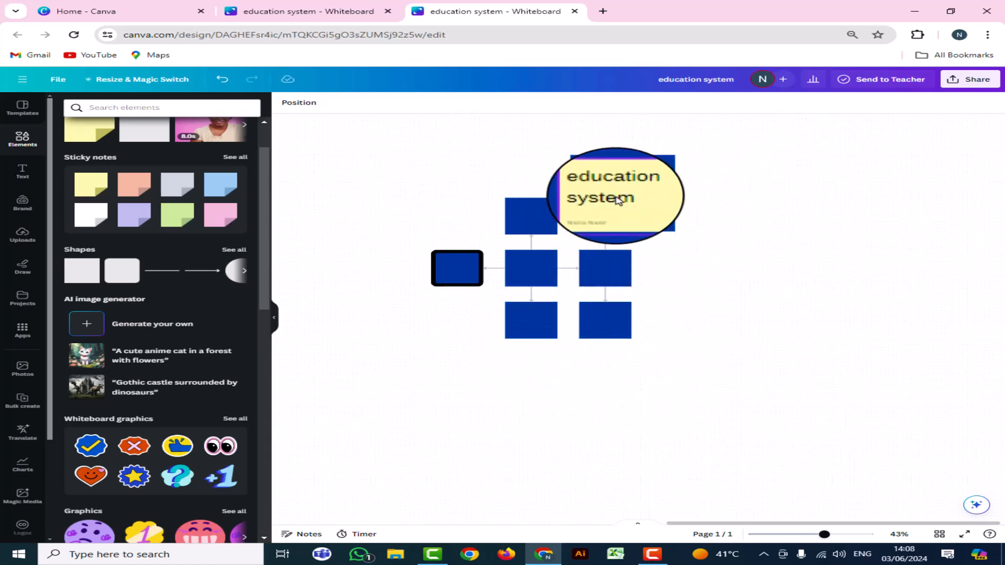
Change the "education system" sticky note's colour to the solid bright yellow default colour.
click(631, 208)
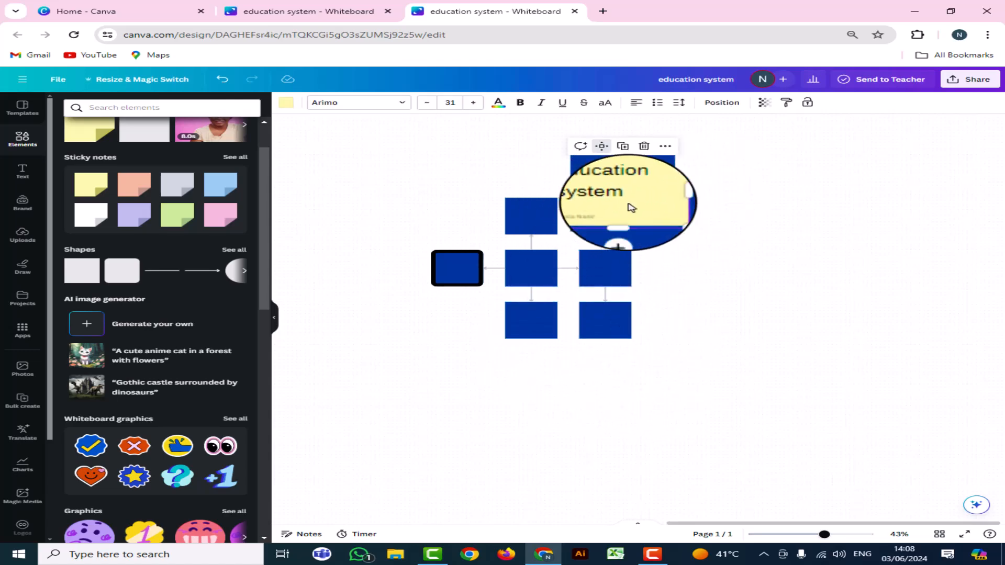
click(285, 102)
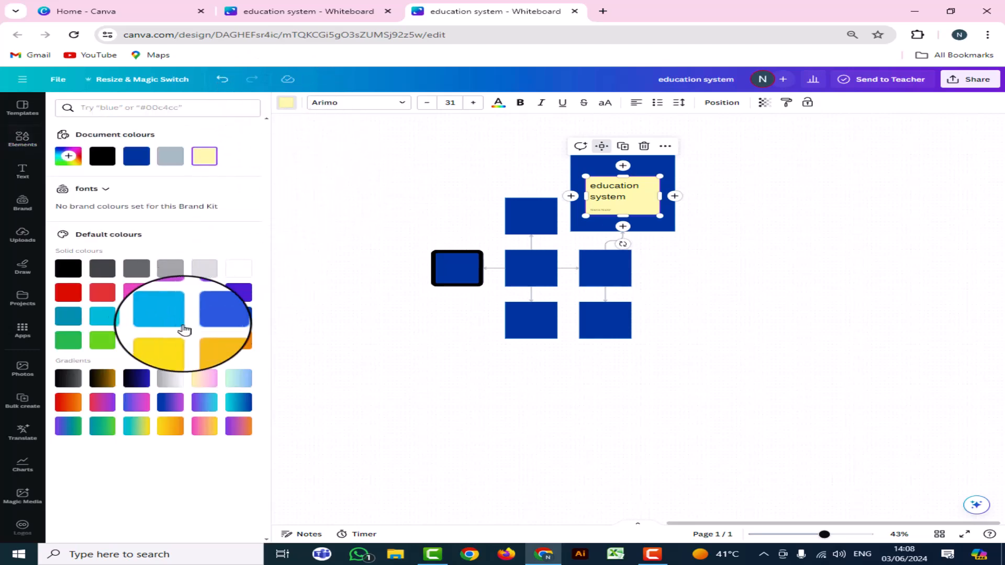
click(166, 349)
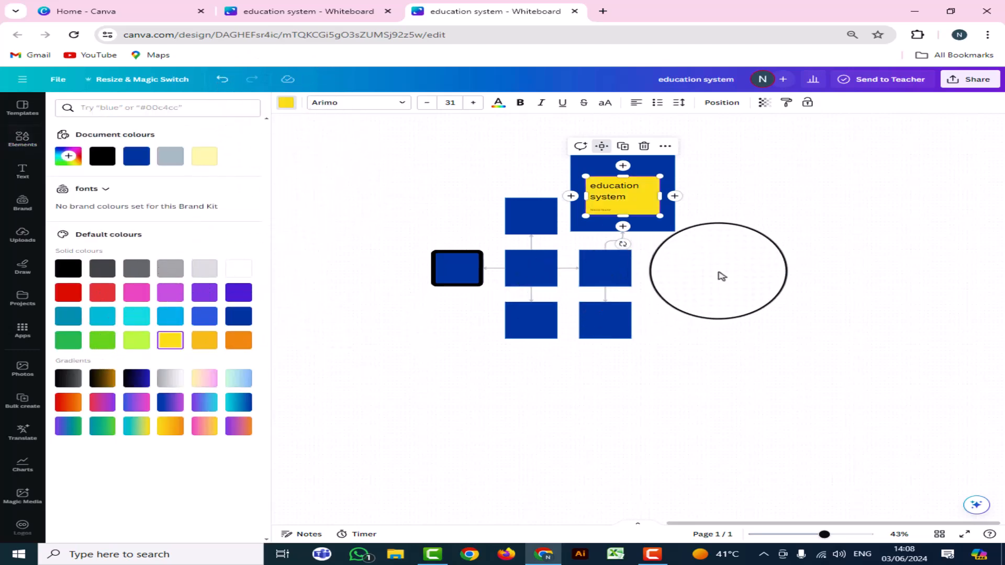
click(725, 267)
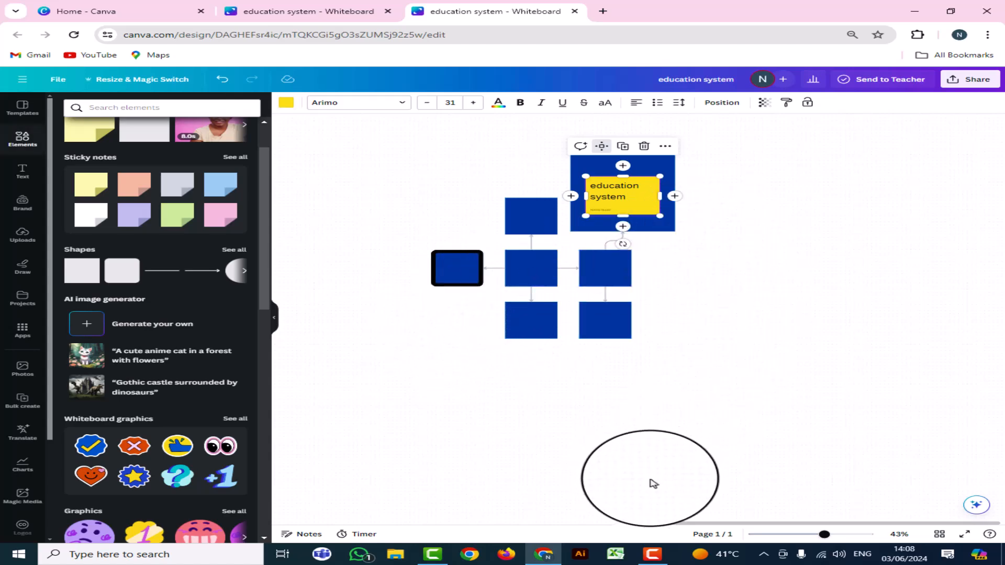
Add a green sticky note right of the diagram, with blank green notes below and beside it, plus notes above and below the one beside it.
click(177, 215)
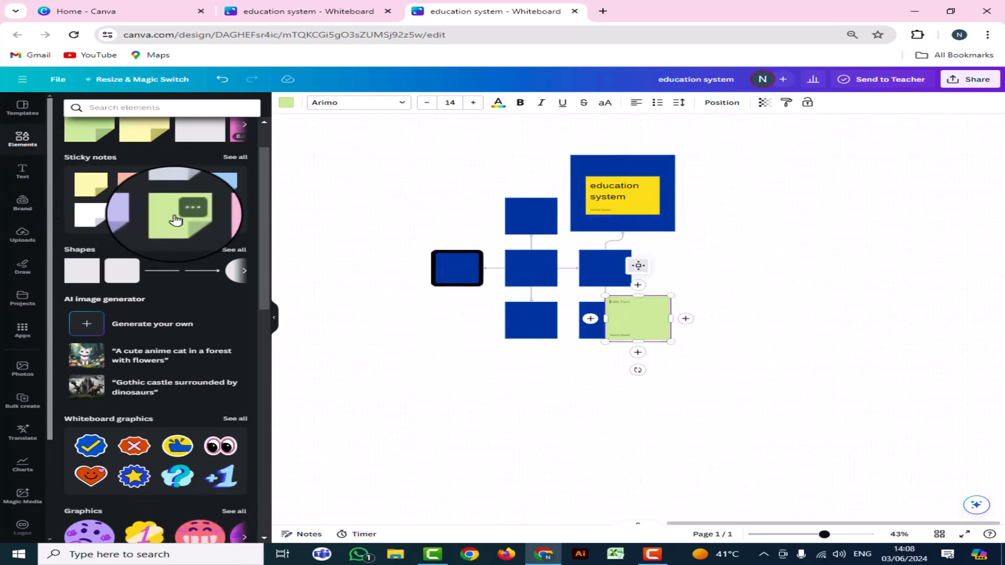
drag(644, 322, 787, 212)
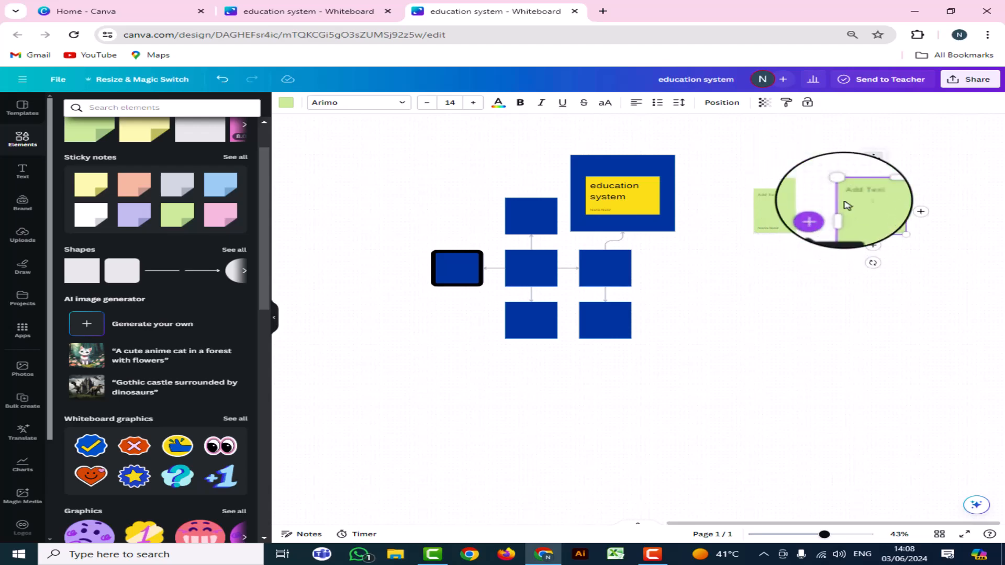
click(873, 180)
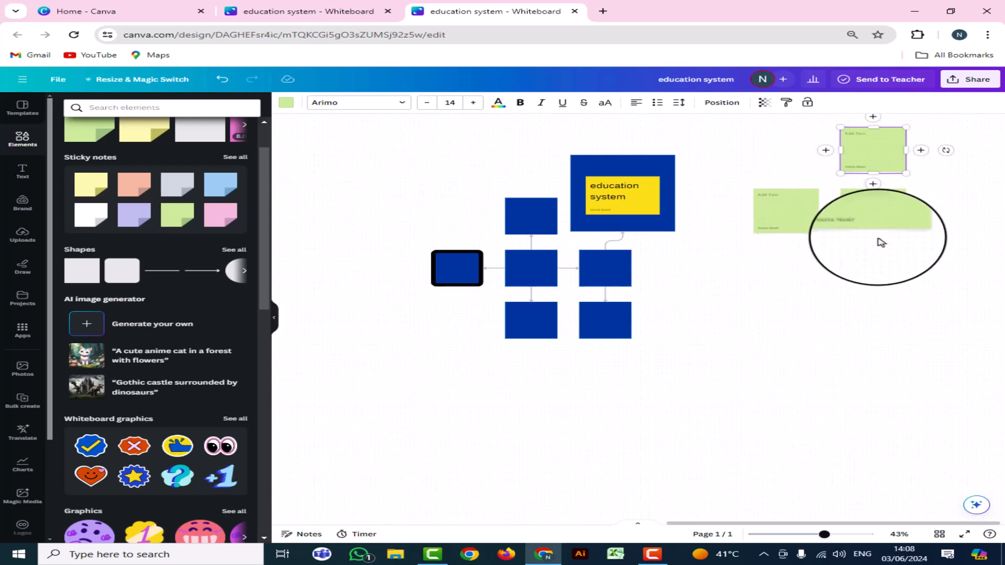
click(871, 227)
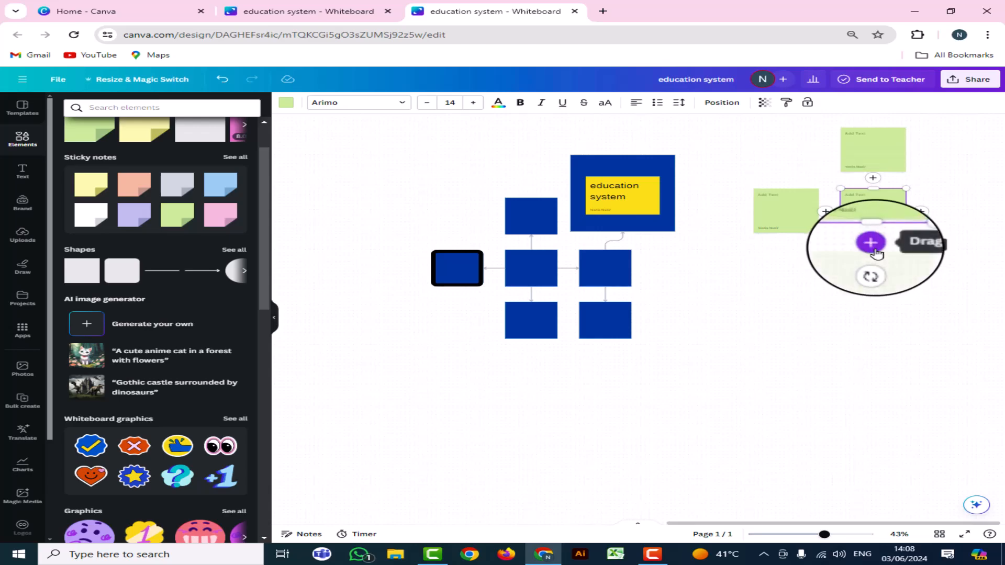
click(871, 240)
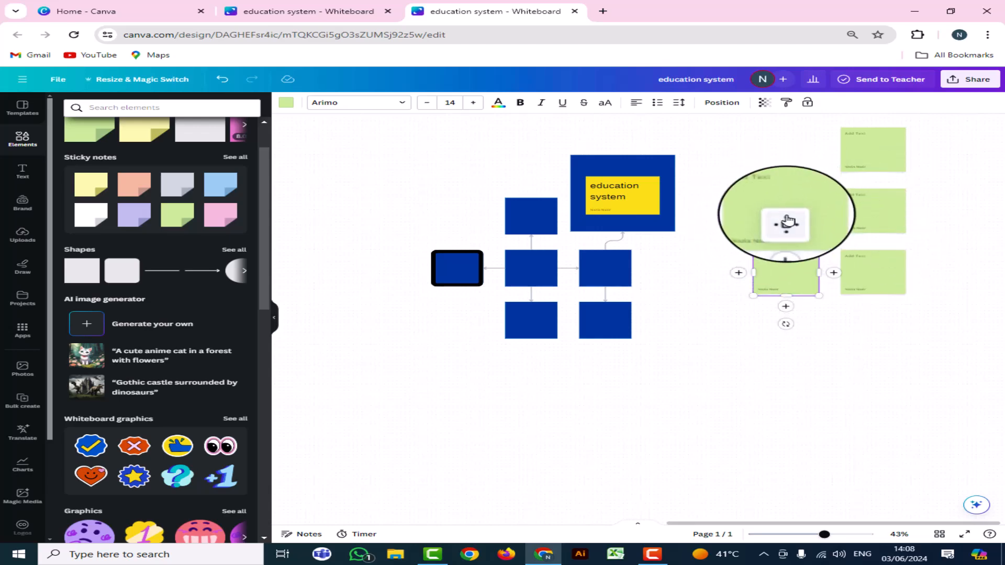
click(793, 213)
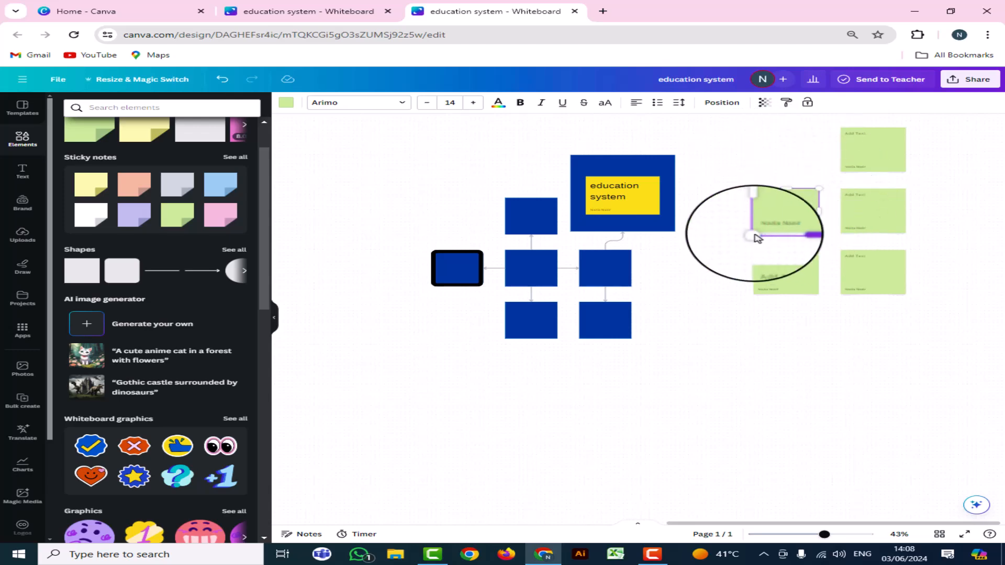
Spread out three green sticky notes, placing one above and right of the large blue shape and two stacked at the far right.
drag(775, 208, 727, 164)
drag(881, 157, 902, 166)
click(884, 205)
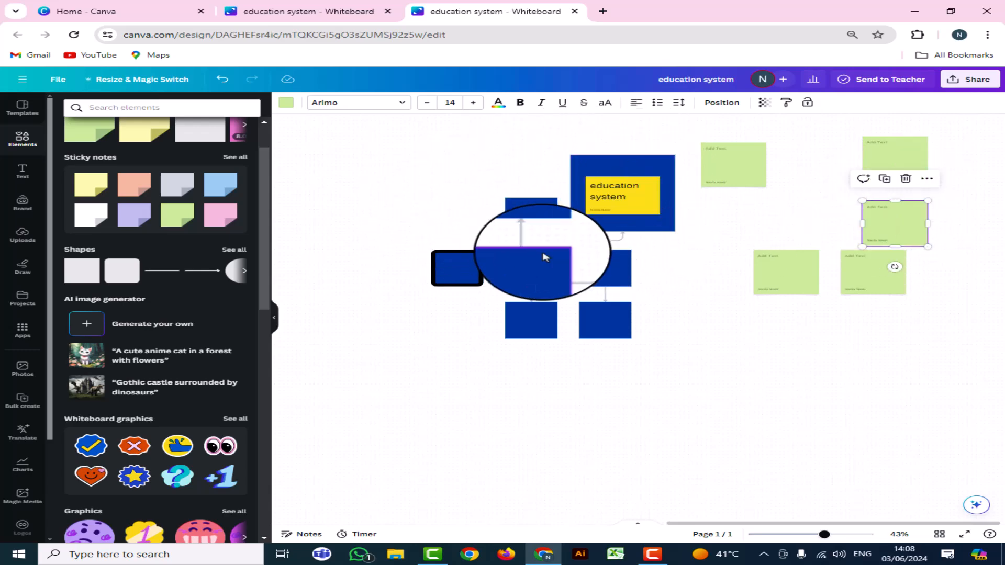
Delete the connector to the black-bordered shape and the two vertical connectors leading to the lowest blue shapes.
click(514, 270)
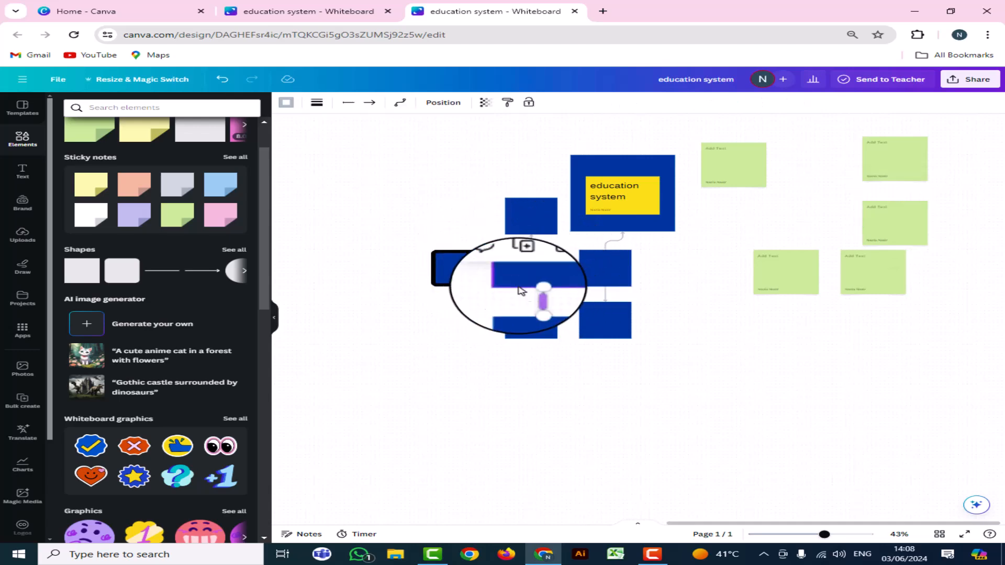
click(607, 294)
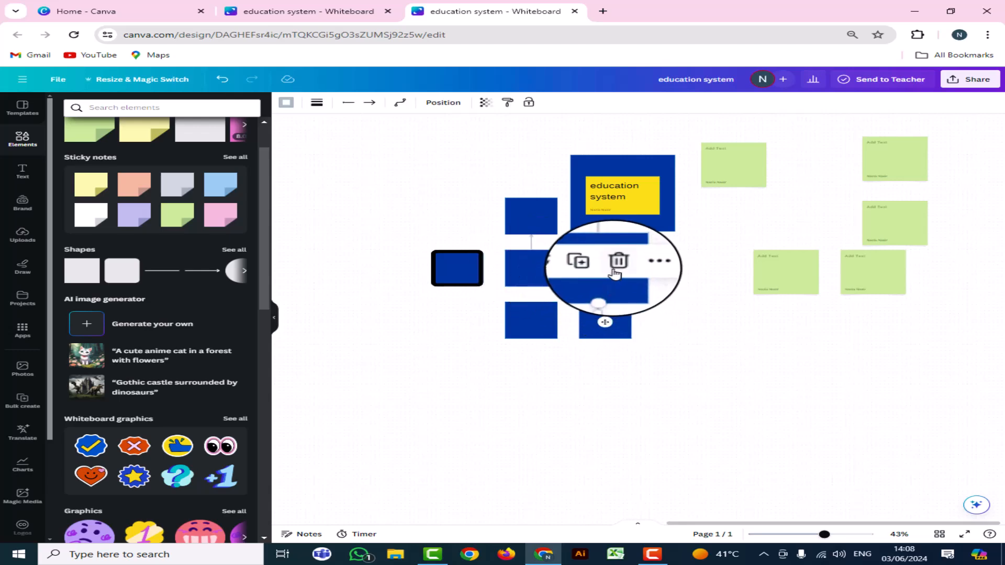
click(611, 262)
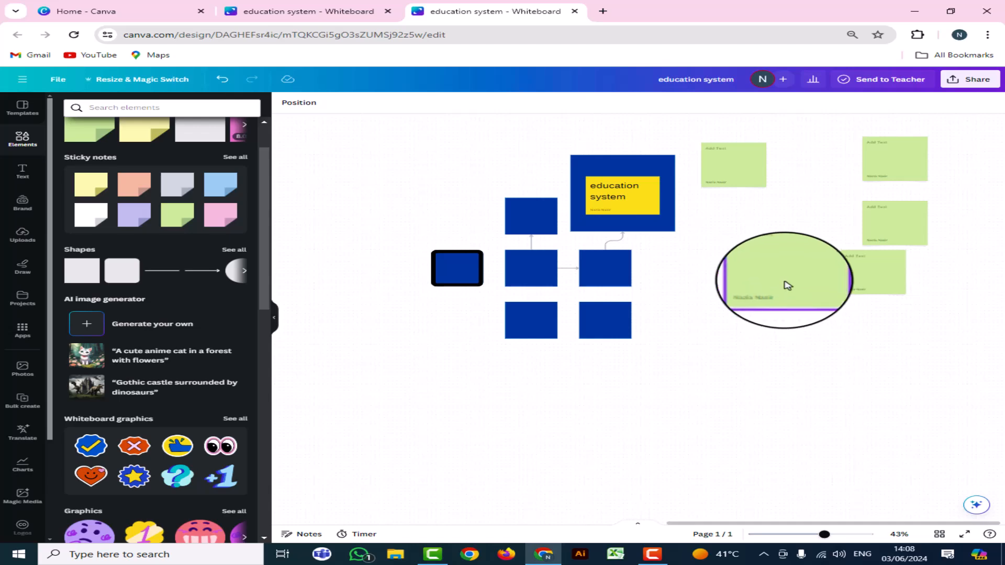
Move the two lower green sticky notes further down and apart, level with the lowest row of blue shapes.
drag(785, 284, 753, 337)
drag(868, 272, 897, 327)
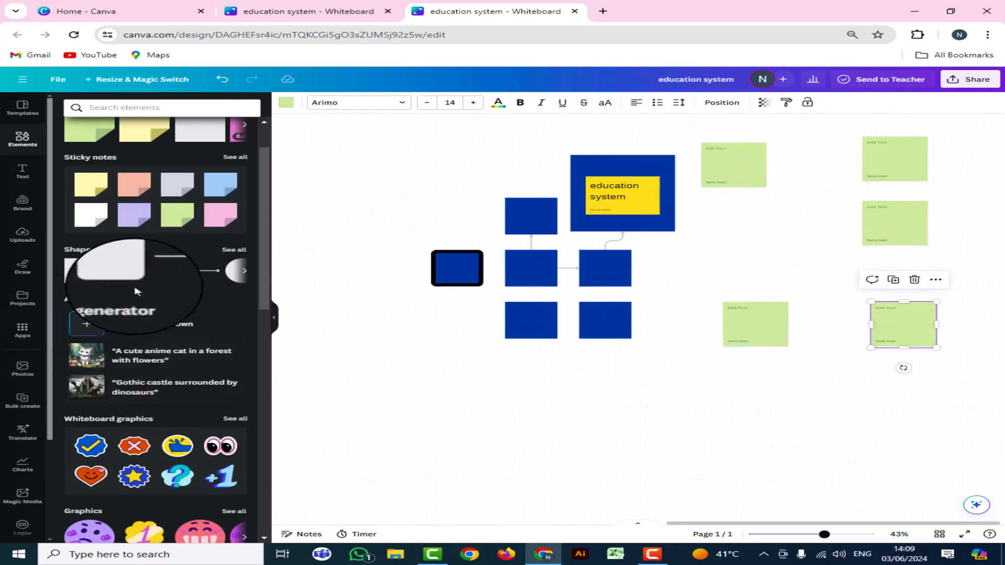
Add a line with filled round ends joining the upper-left and lower-left green notes, and shift the lower note slightly left.
click(235, 249)
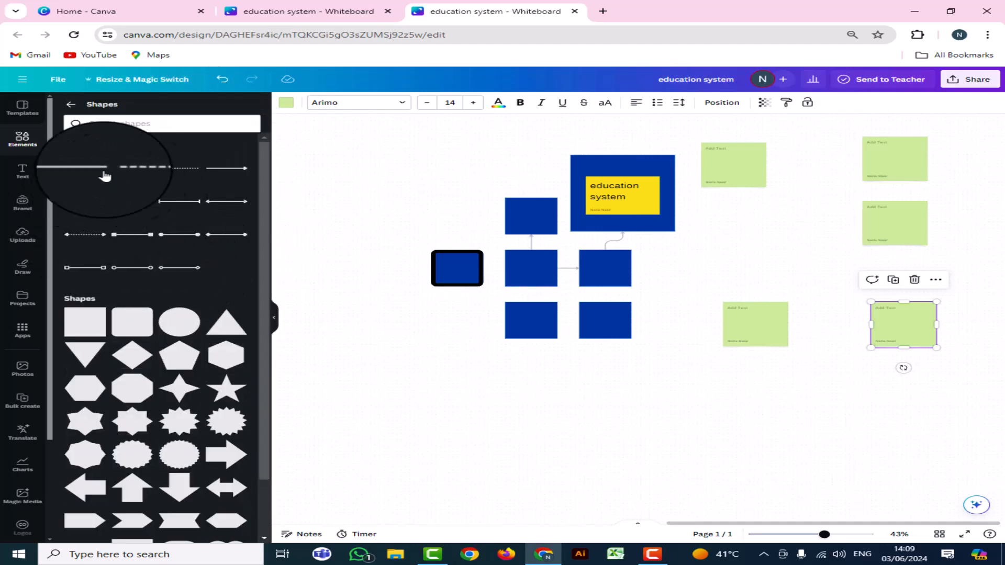
click(184, 237)
drag(636, 316, 765, 189)
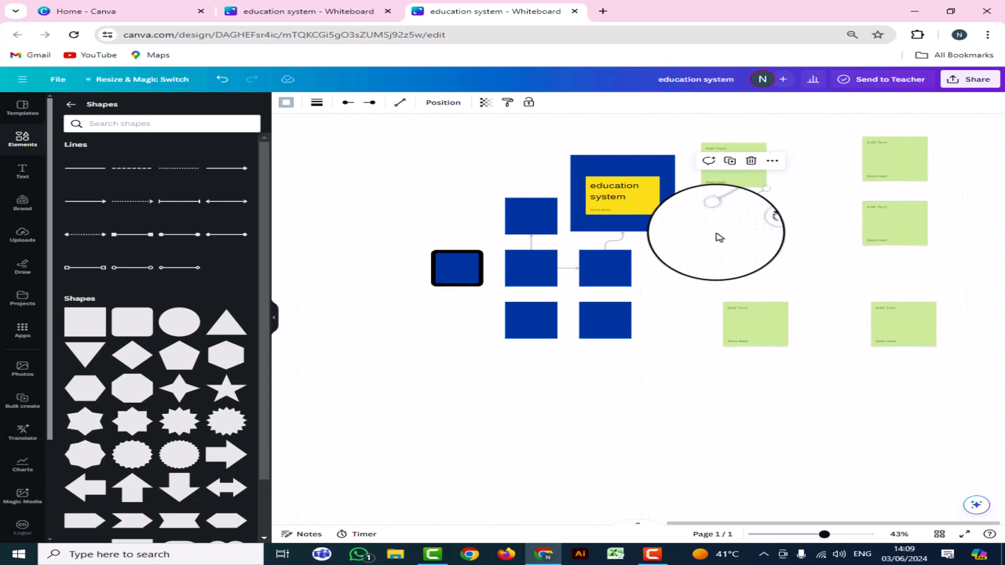
drag(712, 216, 772, 298)
drag(764, 190, 742, 189)
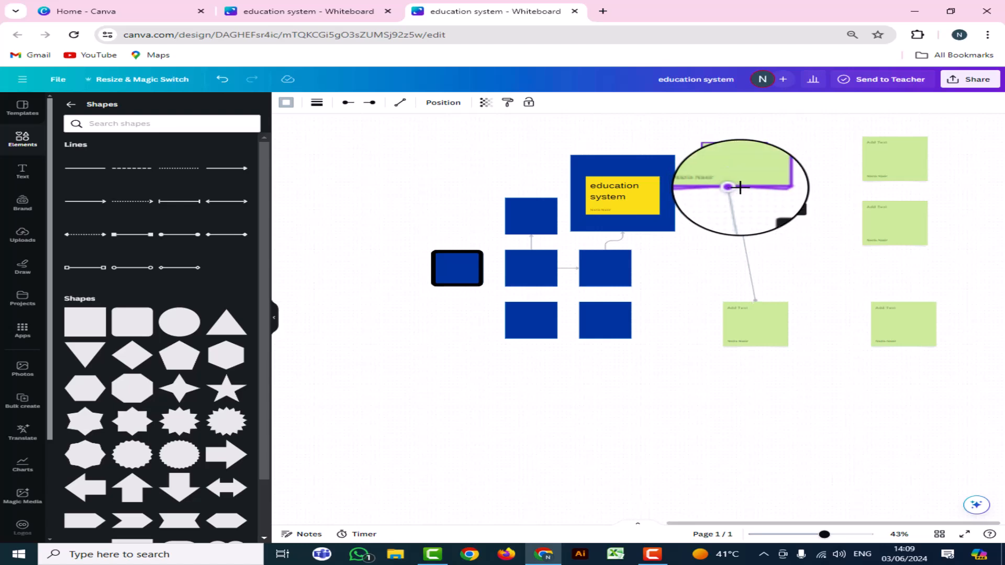
drag(758, 313, 744, 314)
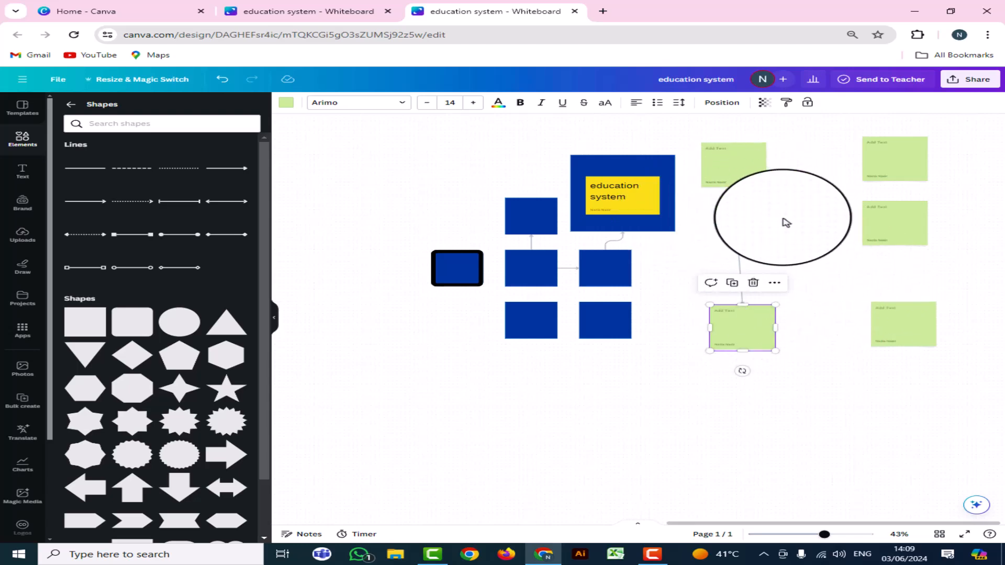
Duplicate the round-ended line, attach the copy between the two upper green notes, and level the upper-right note with the upper-left one.
click(784, 224)
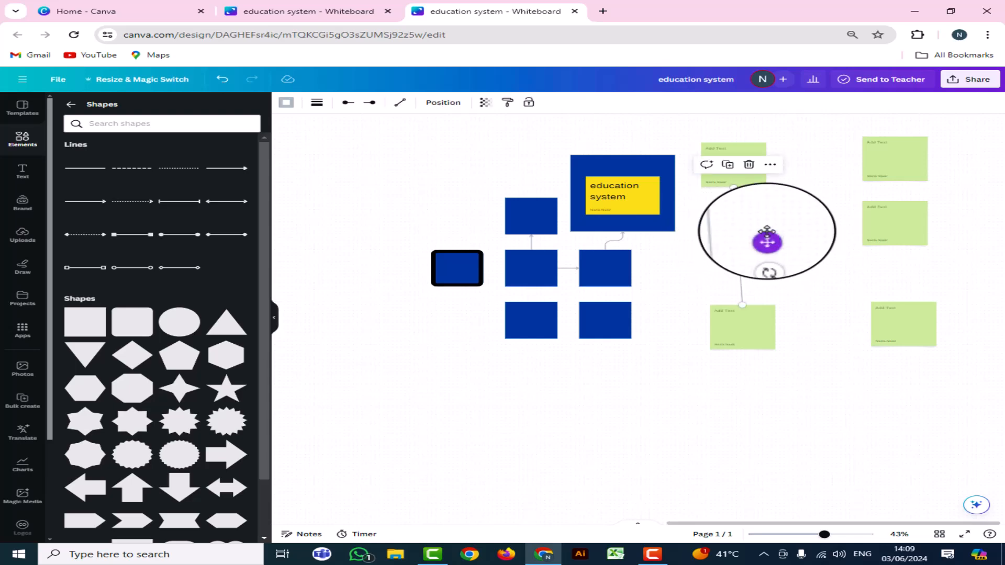
click(728, 164)
drag(735, 238, 787, 183)
drag(793, 249, 862, 160)
drag(792, 135, 778, 153)
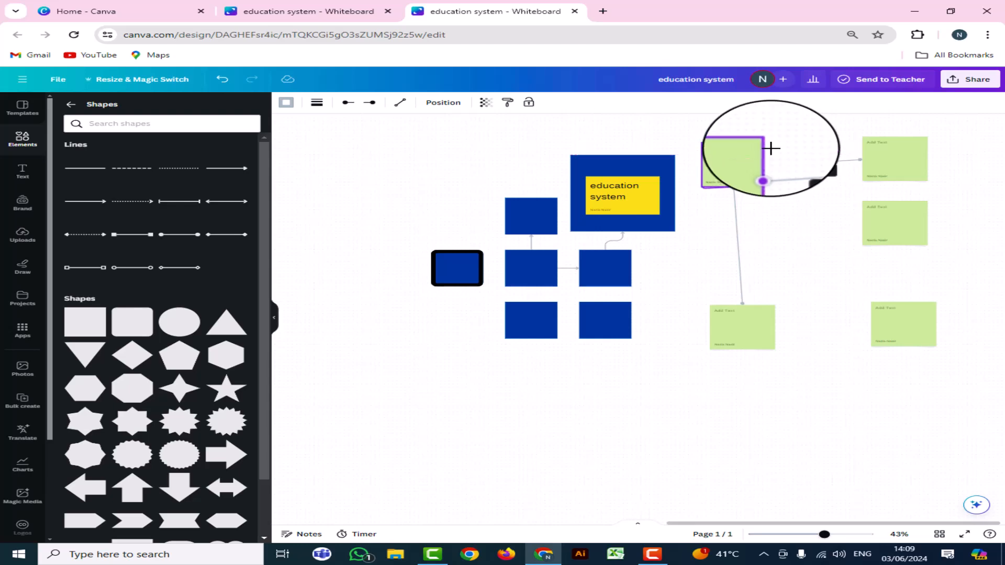
click(884, 170)
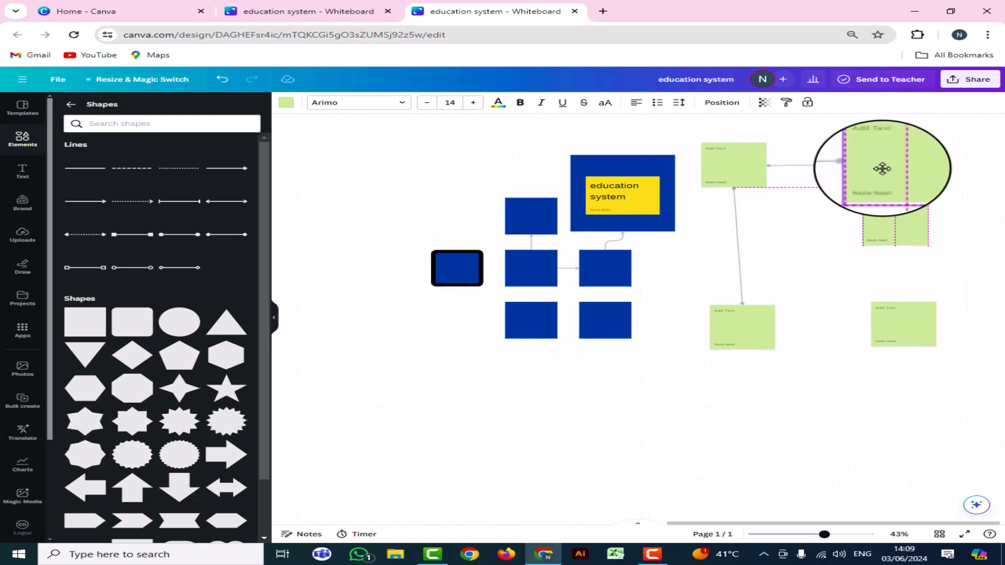
Lower the middle-right green note and link it to the upper-right note with a copy of the round-ended line.
drag(883, 173, 896, 245)
click(810, 168)
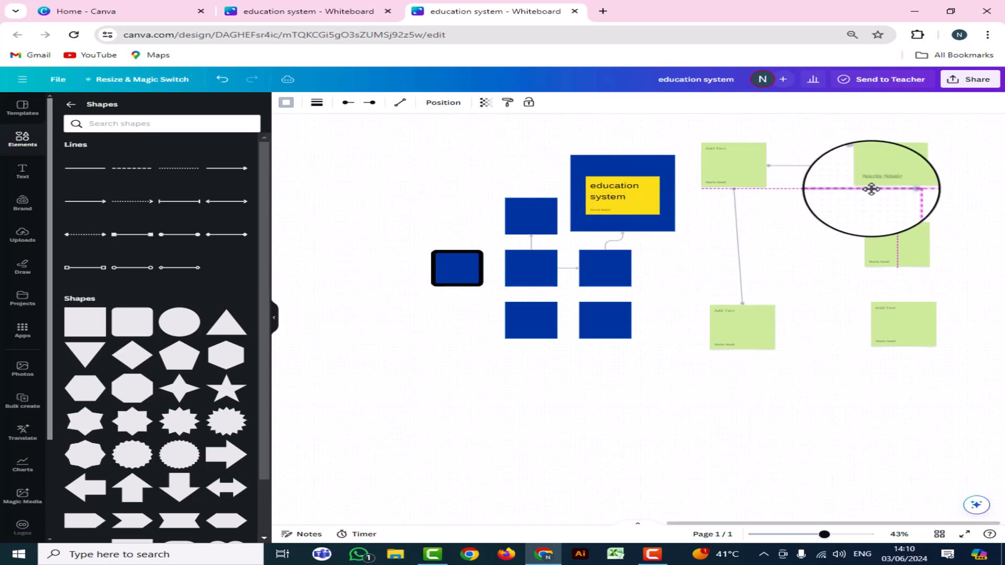
drag(846, 220, 899, 198)
Duplicate the short vertical connector and attach the copy between the middle-right and lower-right green notes.
click(843, 284)
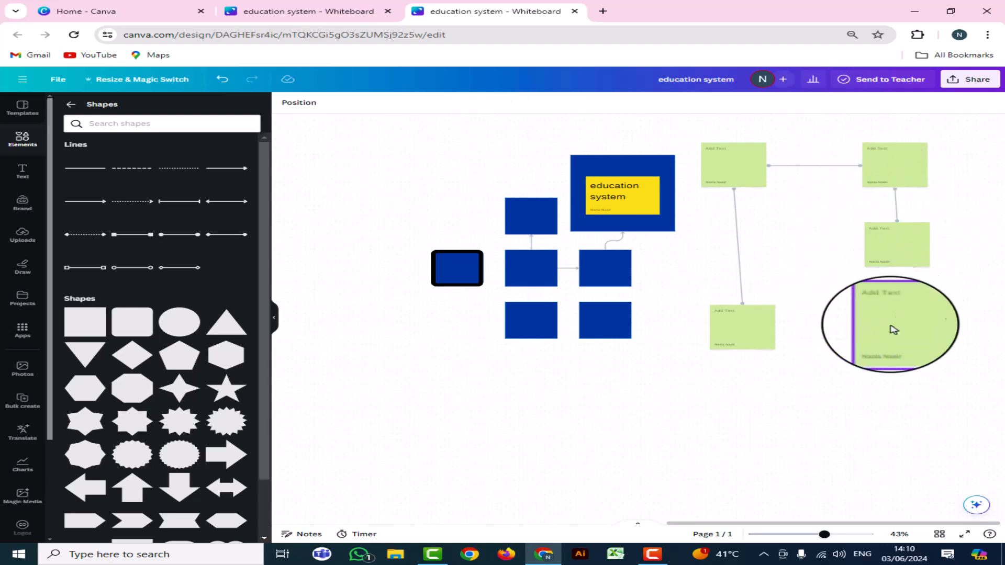
click(894, 206)
click(885, 166)
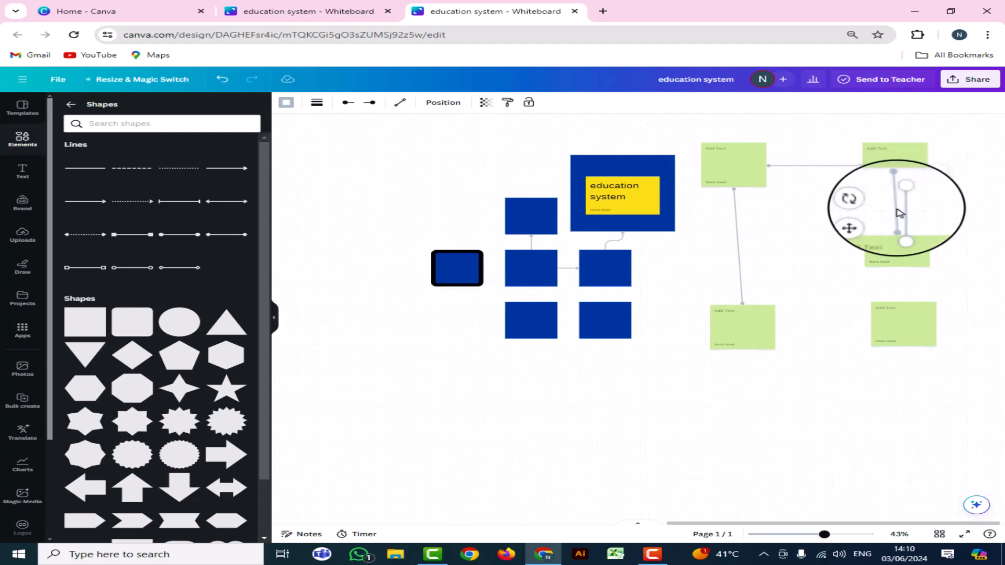
drag(901, 214, 897, 286)
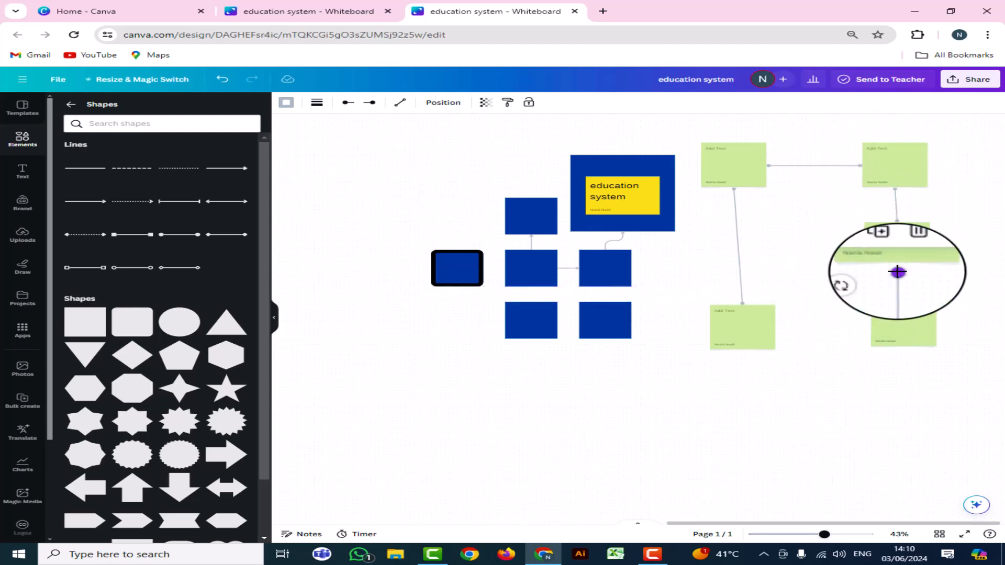
drag(816, 275, 554, 397)
drag(637, 385, 409, 358)
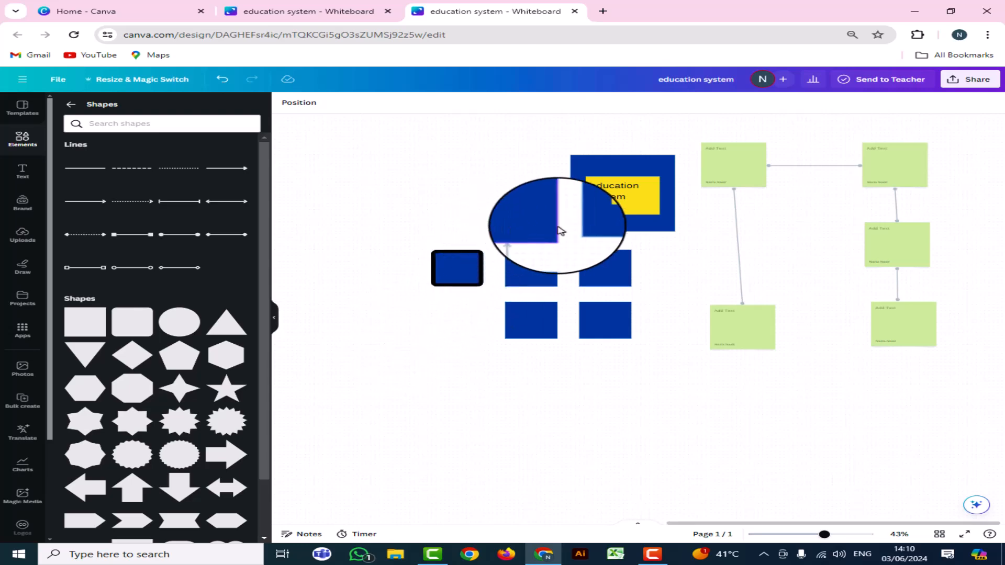
Add a blue circle below the black-bordered shape and a blue five-pointed star below the lower-left green note.
click(531, 220)
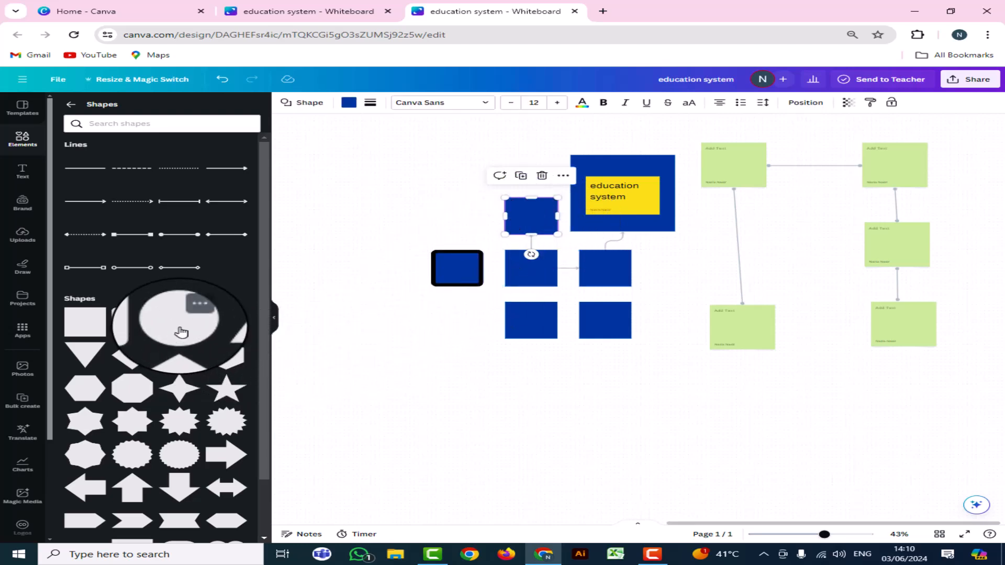
drag(181, 331, 456, 366)
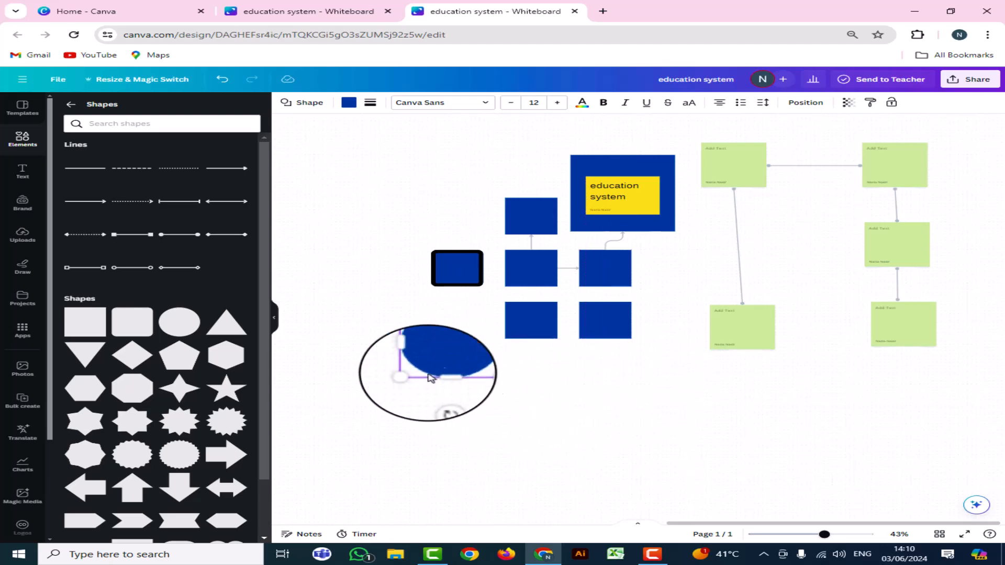
click(225, 390)
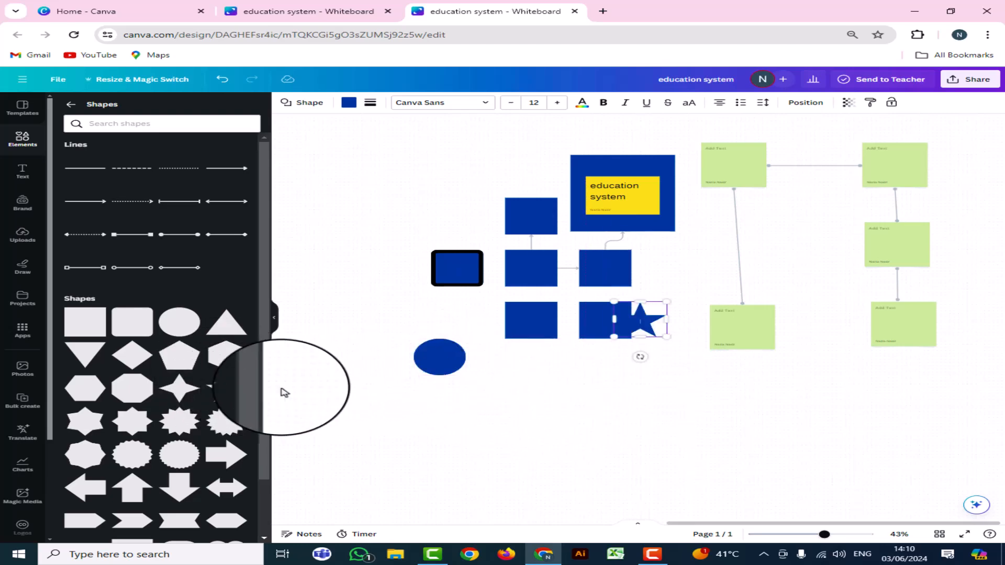
drag(639, 321, 697, 373)
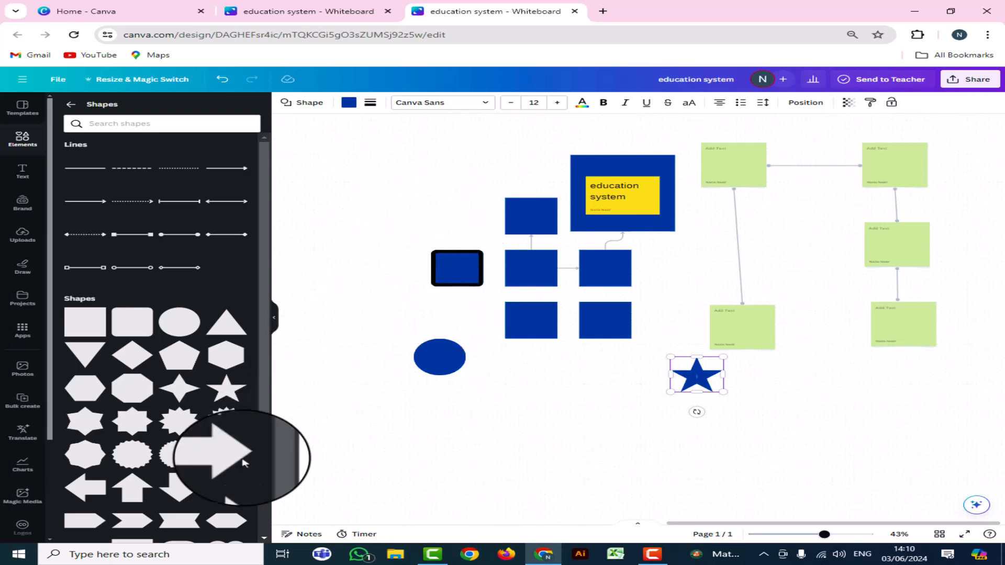
Add a right-pointing block arrow between the blue shapes and the green notes, and colour it solid black.
click(216, 458)
drag(645, 328, 686, 273)
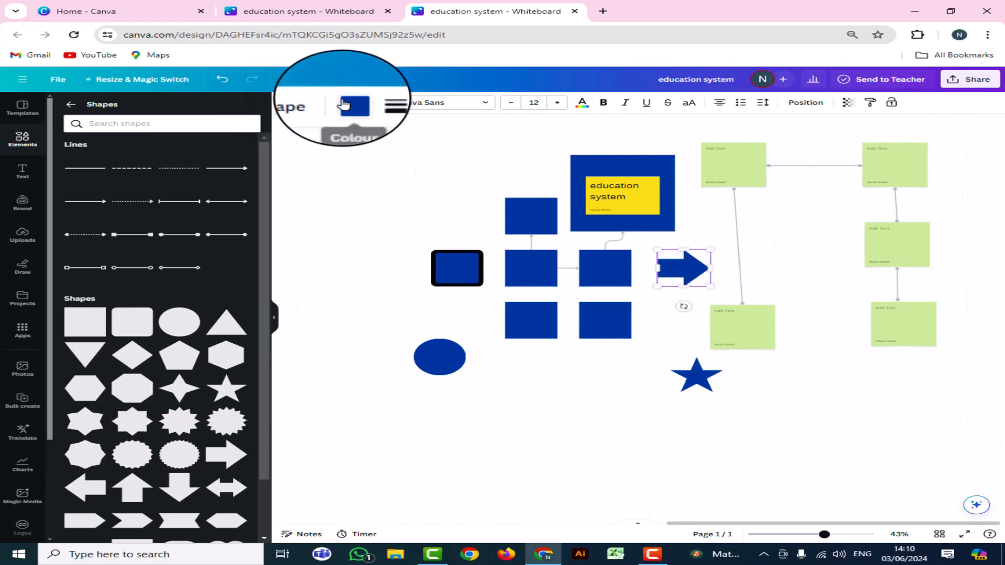
click(349, 102)
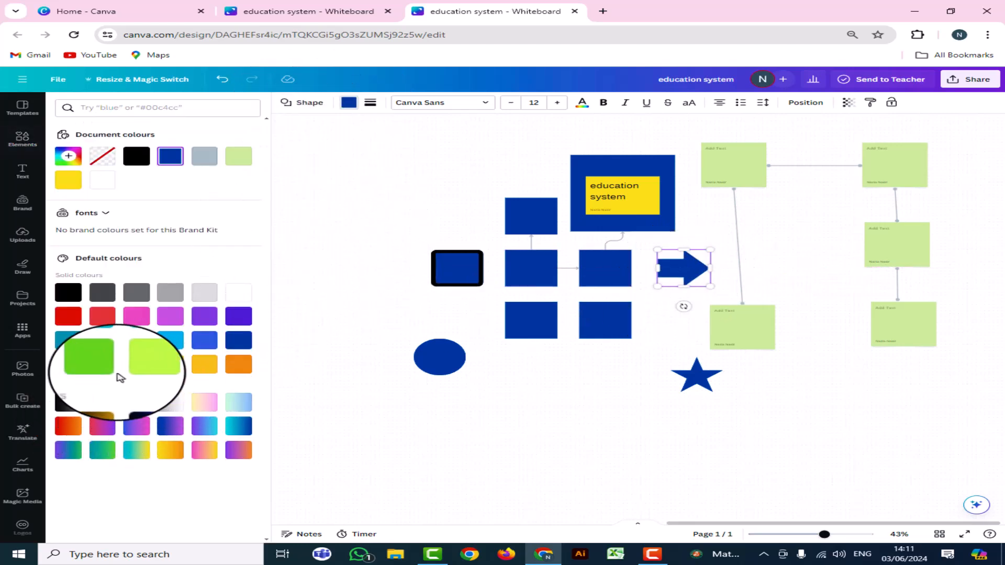
click(68, 292)
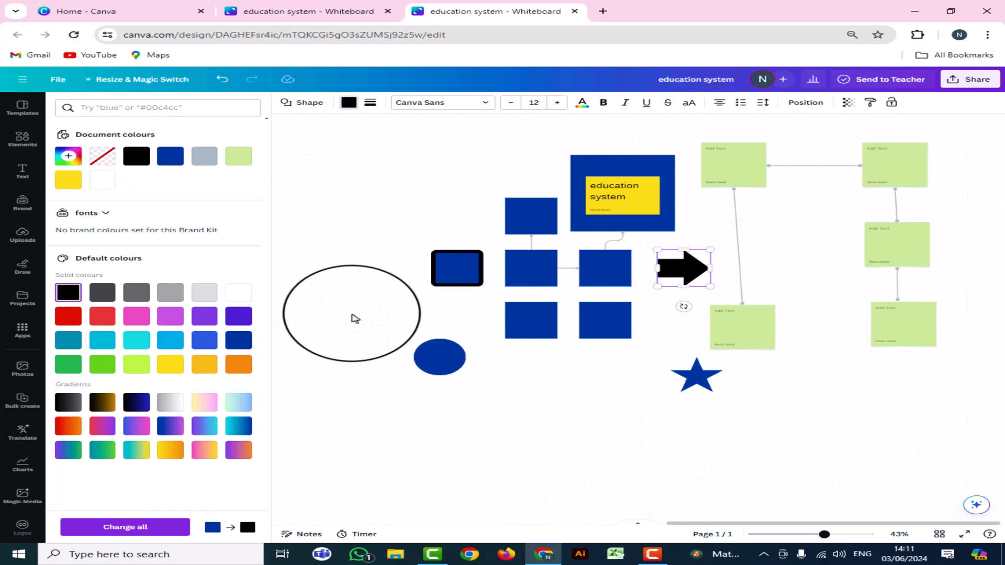
Add the red "100" heart from the whiteboard graphics and shrink it over the large blue shape's lower-right corner.
click(20, 137)
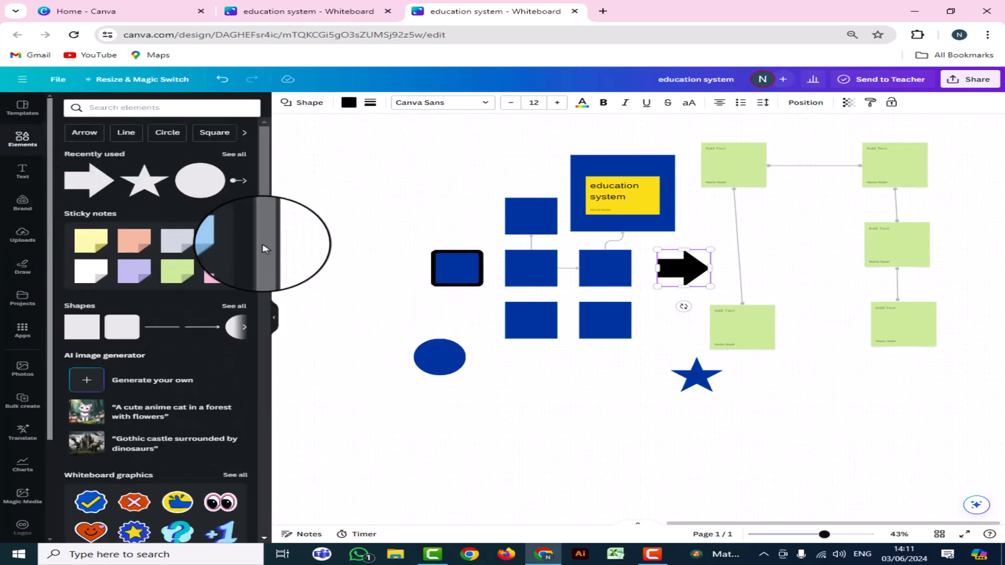
mouse_move(171, 282)
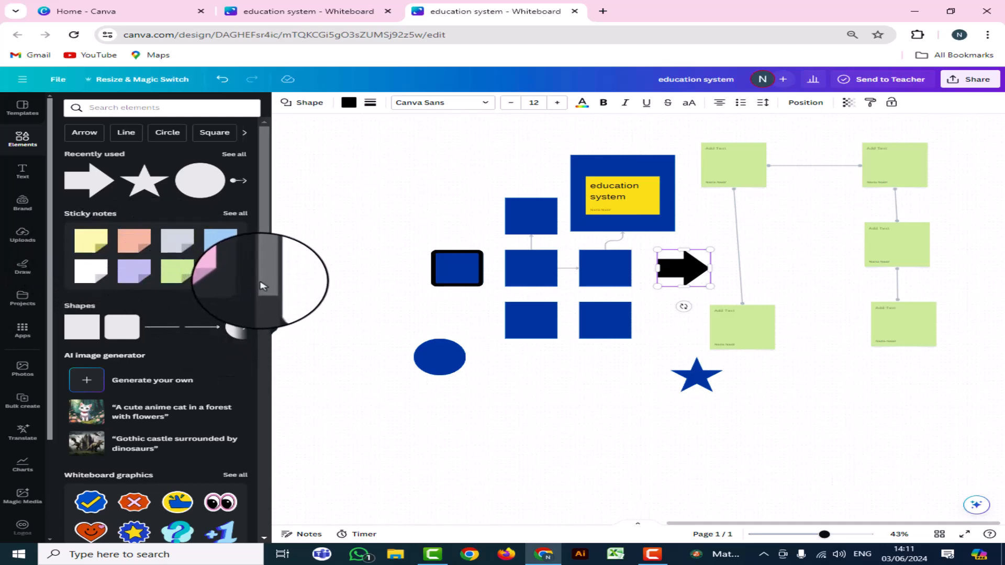
scroll(264, 286, down, 3)
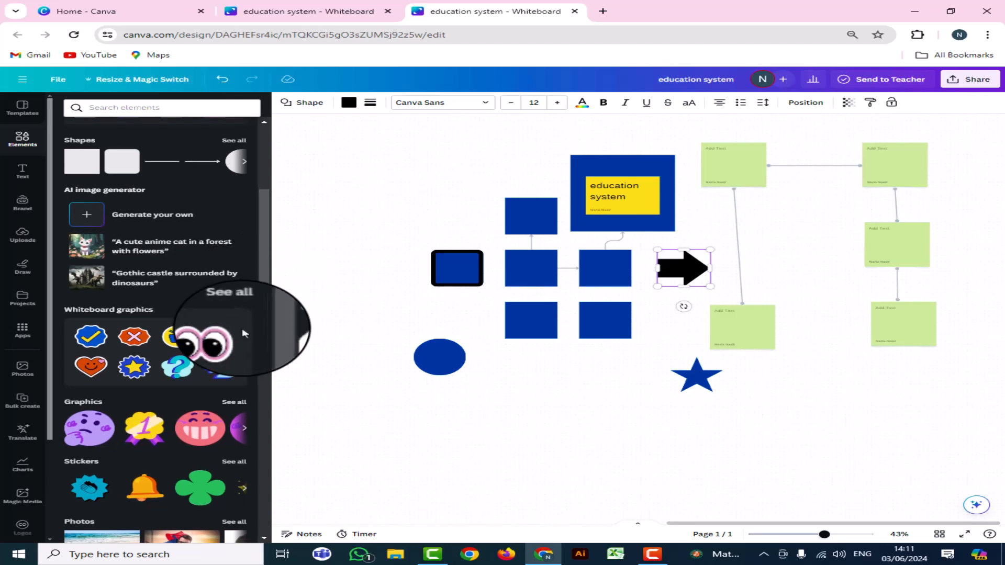
click(232, 311)
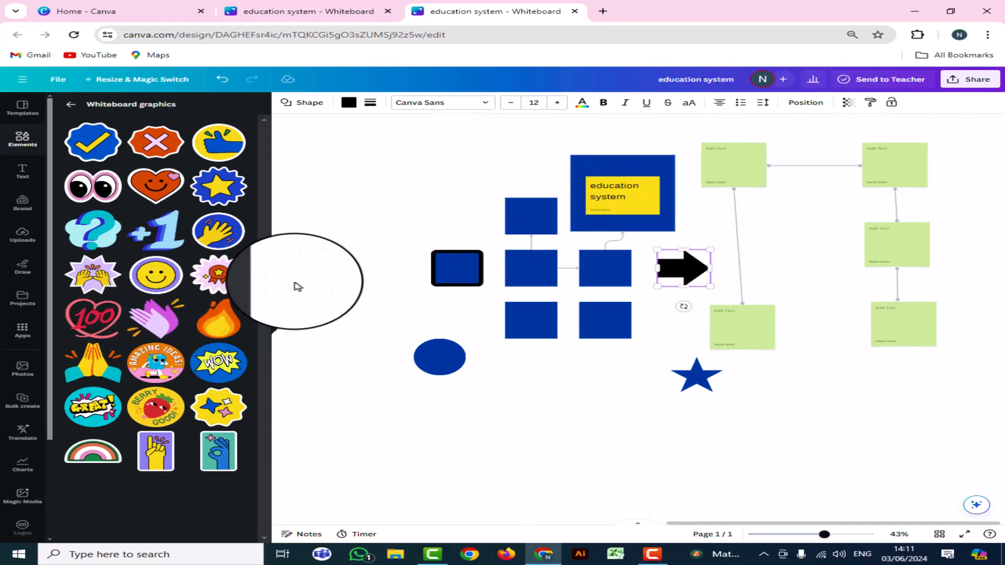
click(93, 316)
drag(628, 316, 659, 220)
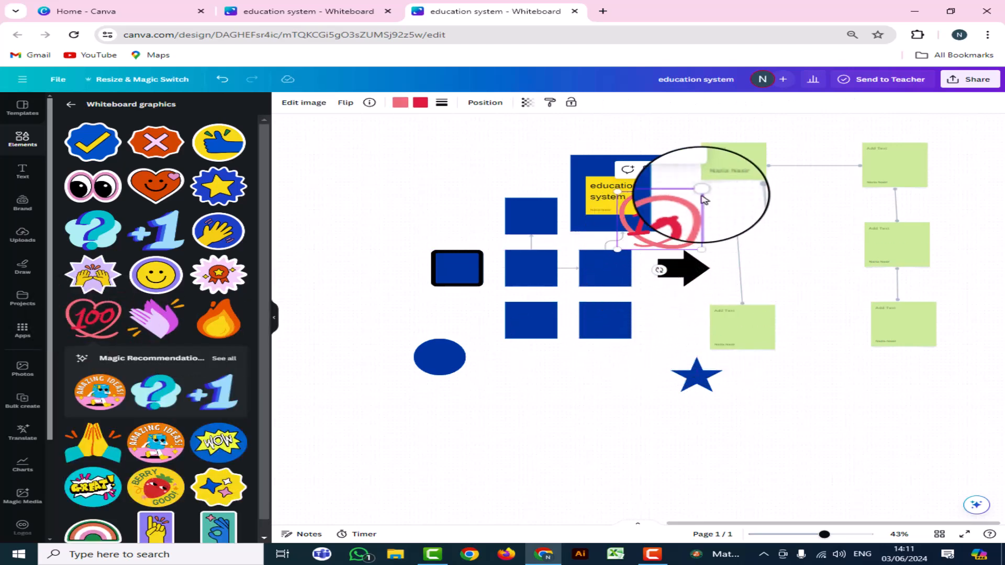
drag(701, 191, 670, 225)
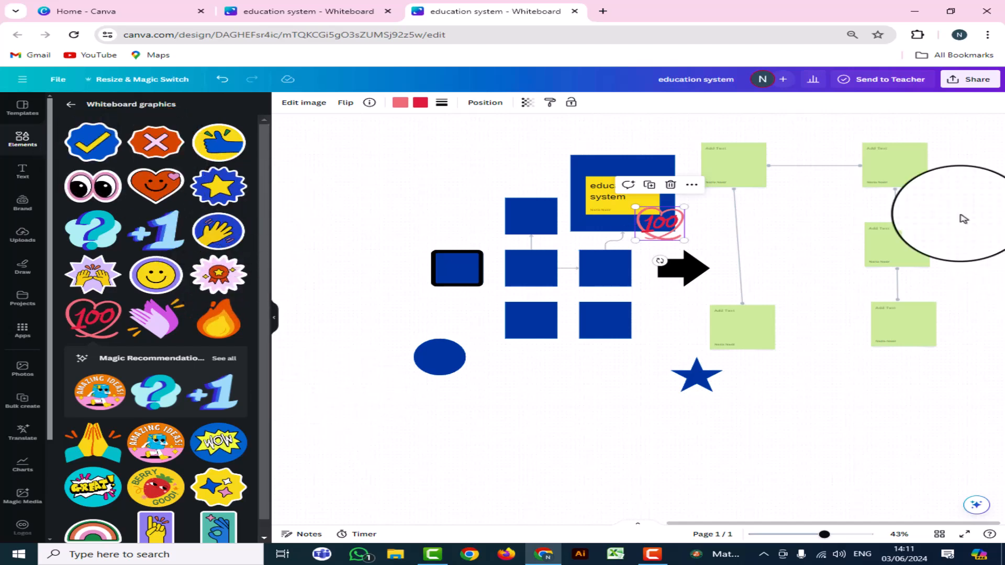
Add the blue tick badge below the blue shapes and the "WOW" graphic above the black-bordered shape.
drag(100, 153, 531, 378)
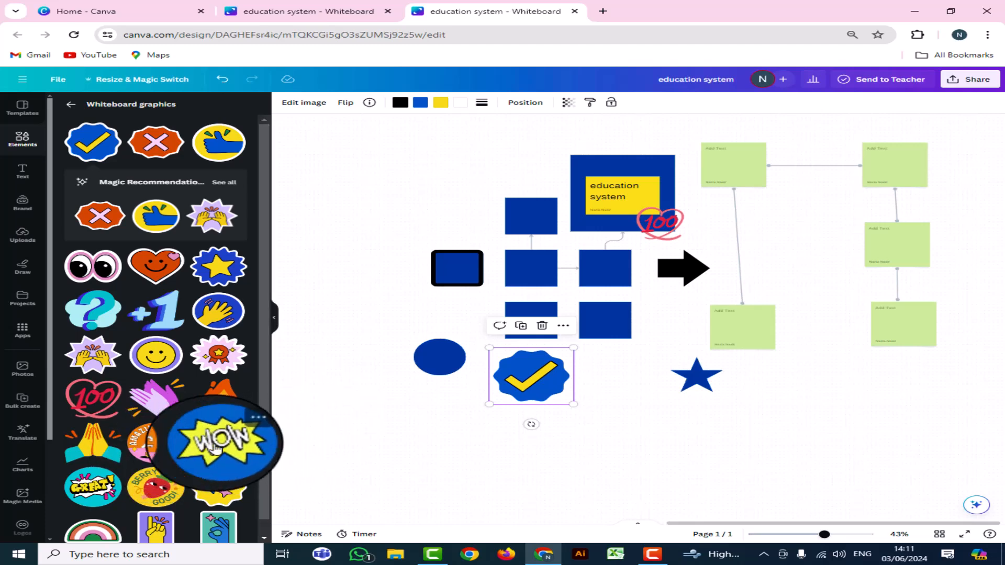
click(236, 449)
drag(656, 326, 453, 211)
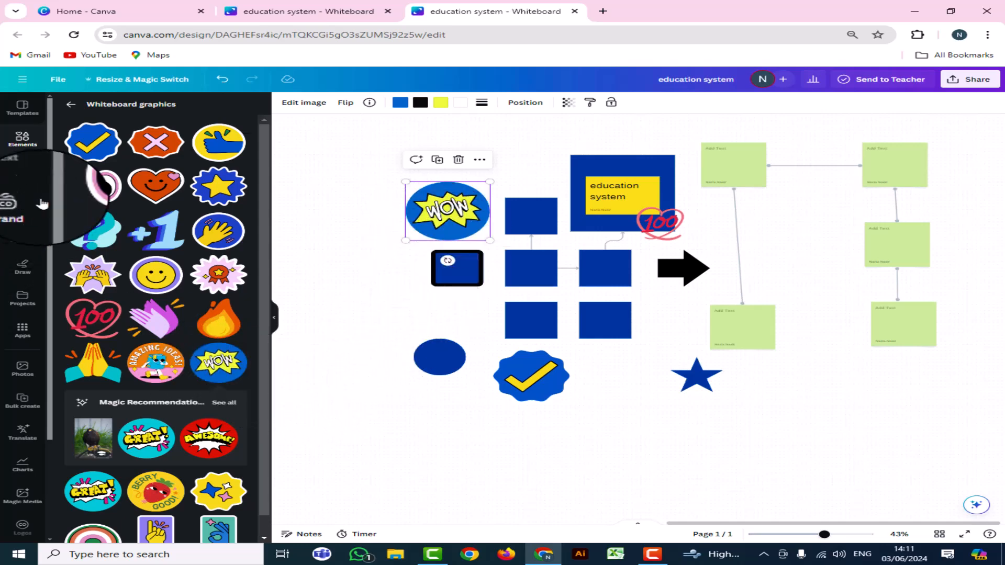
Add the open book outline from the word stickers and place it below the blue squares, overlapping the star.
click(22, 138)
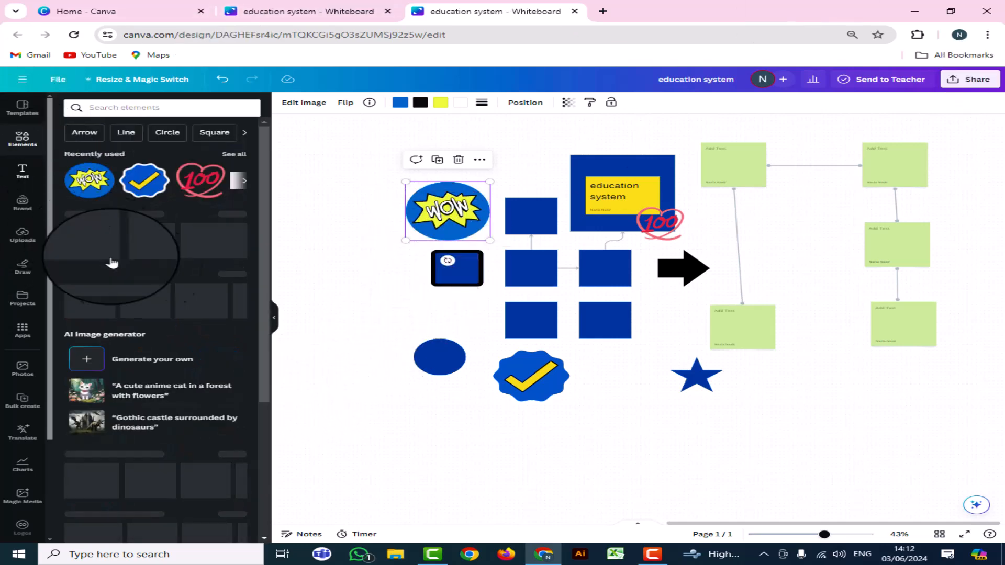
scroll(92, 267, down, 4)
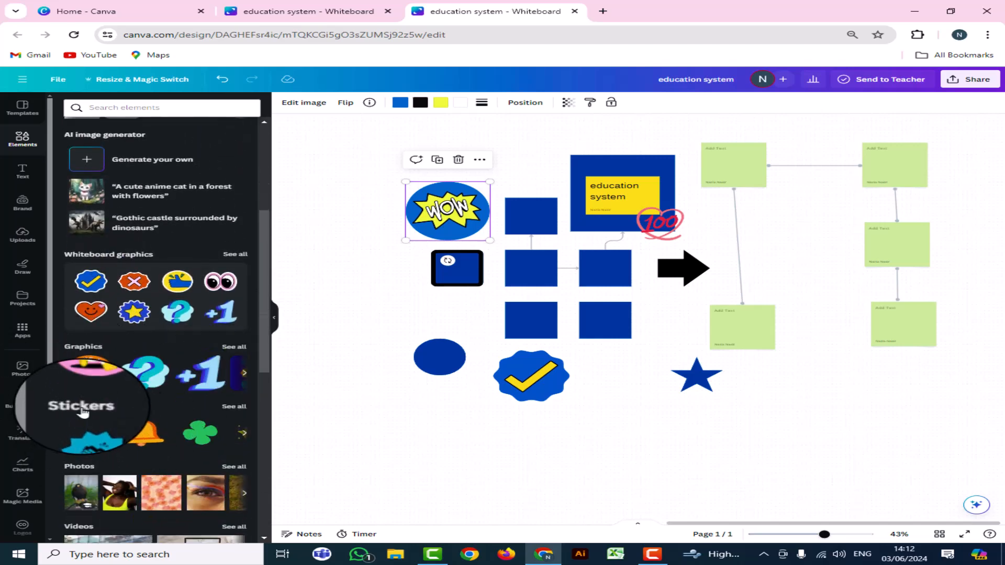
click(235, 408)
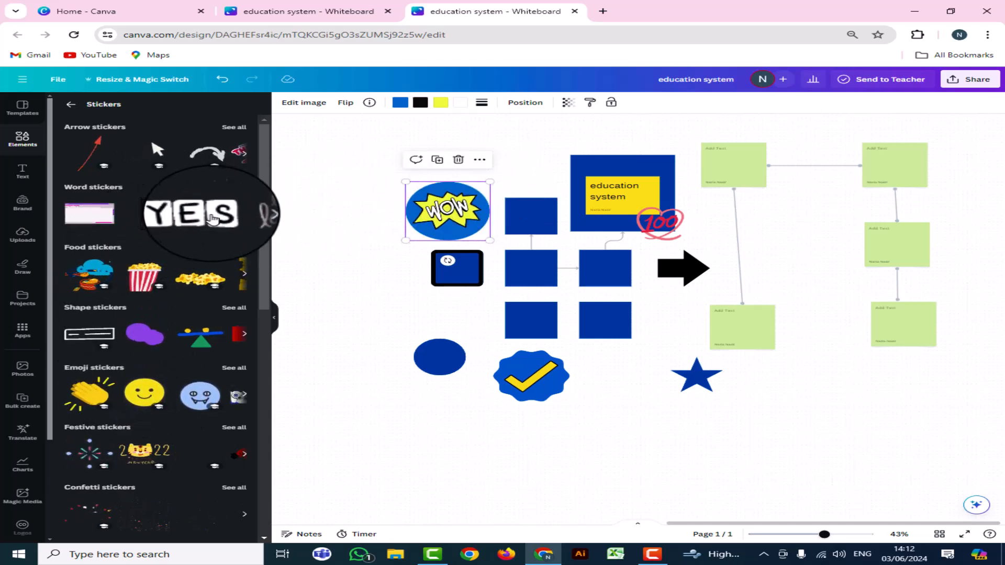
click(148, 223)
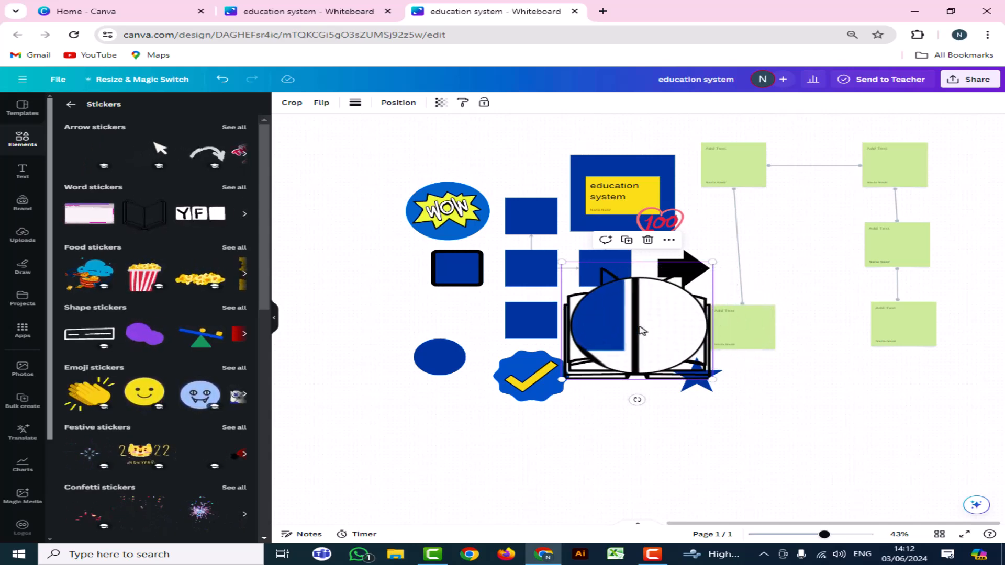
drag(641, 331, 659, 408)
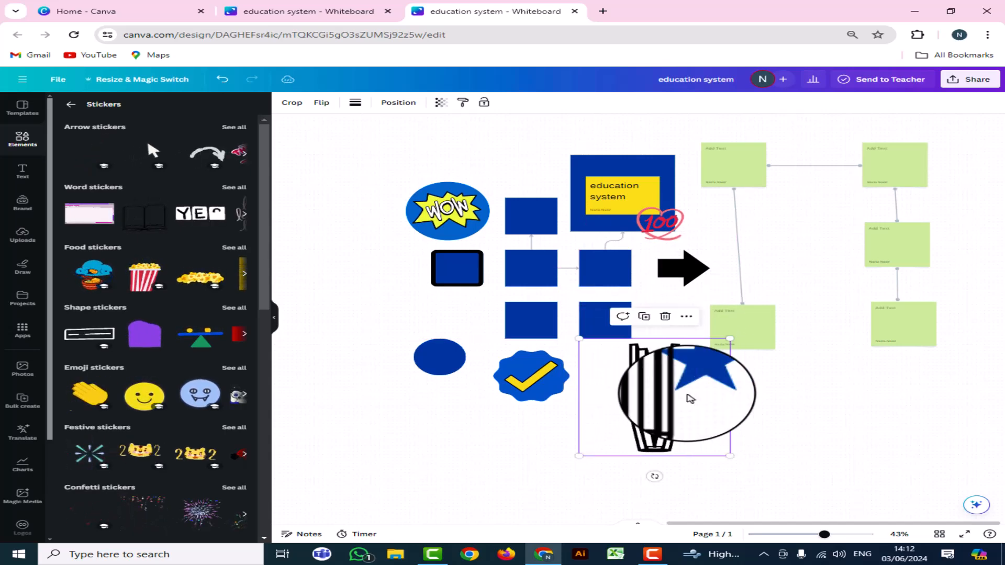
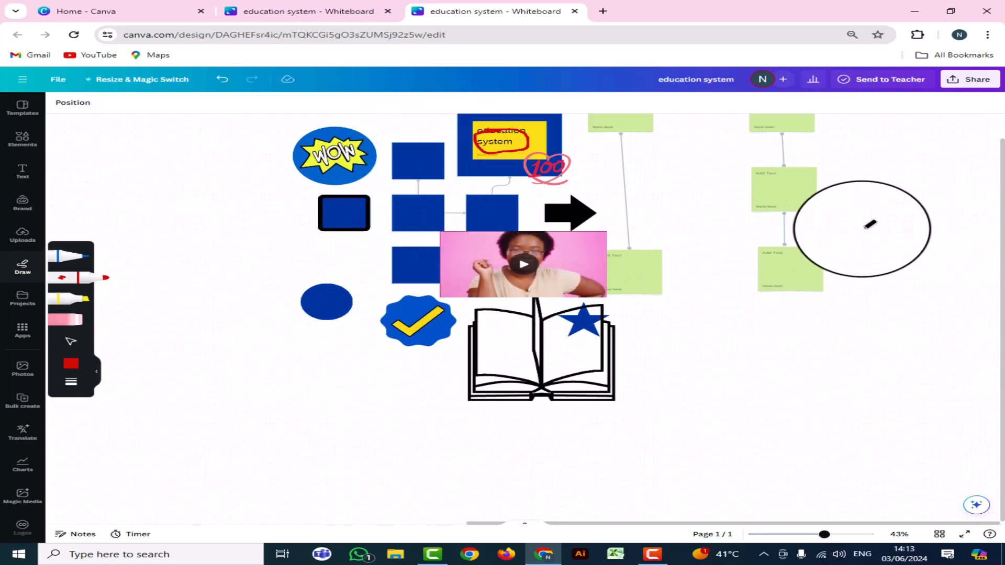
Draw a red rounded square, a circle and triangles freehand in the space around and between the green notes.
mouse_move(745, 329)
mouse_down()
mouse_move(806, 321)
mouse_move(841, 347)
mouse_move(847, 385)
mouse_move(810, 408)
mouse_move(740, 371)
mouse_up()
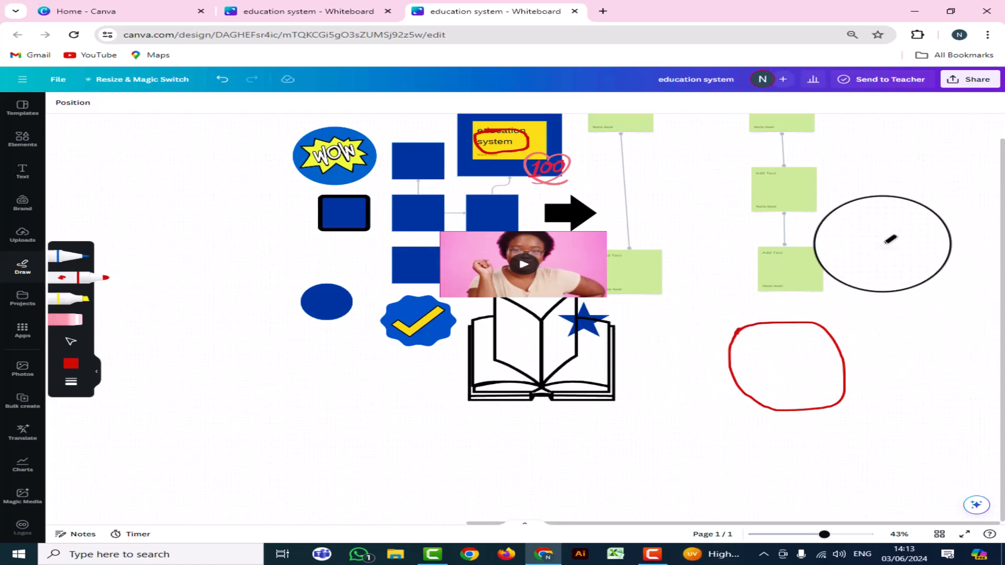
mouse_move(884, 242)
mouse_down()
mouse_move(938, 265)
mouse_move(941, 298)
mouse_move(920, 319)
mouse_move(879, 324)
mouse_move(846, 305)
mouse_move(850, 258)
mouse_move(885, 240)
mouse_up()
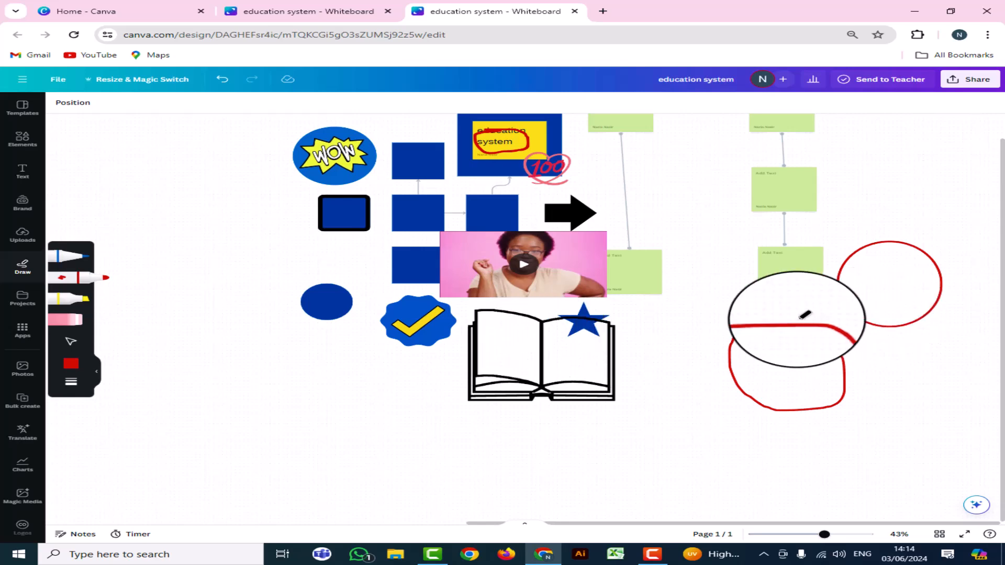
drag(908, 128, 875, 197)
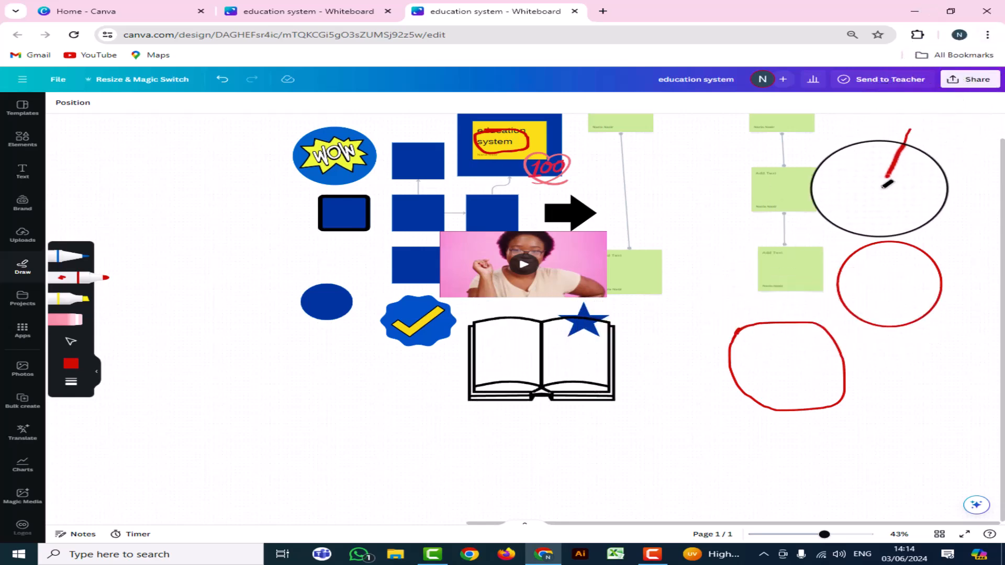
mouse_move(910, 130)
mouse_down()
mouse_move(966, 200)
mouse_move(860, 206)
mouse_up()
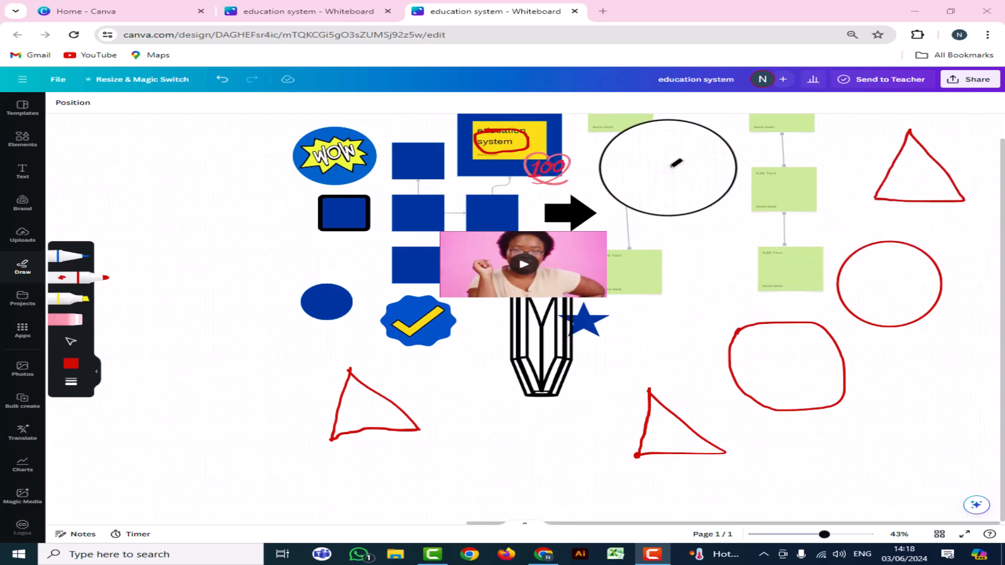
mouse_move(672, 158)
mouse_down()
mouse_move(653, 217)
mouse_move(726, 221)
mouse_move(674, 158)
mouse_up()
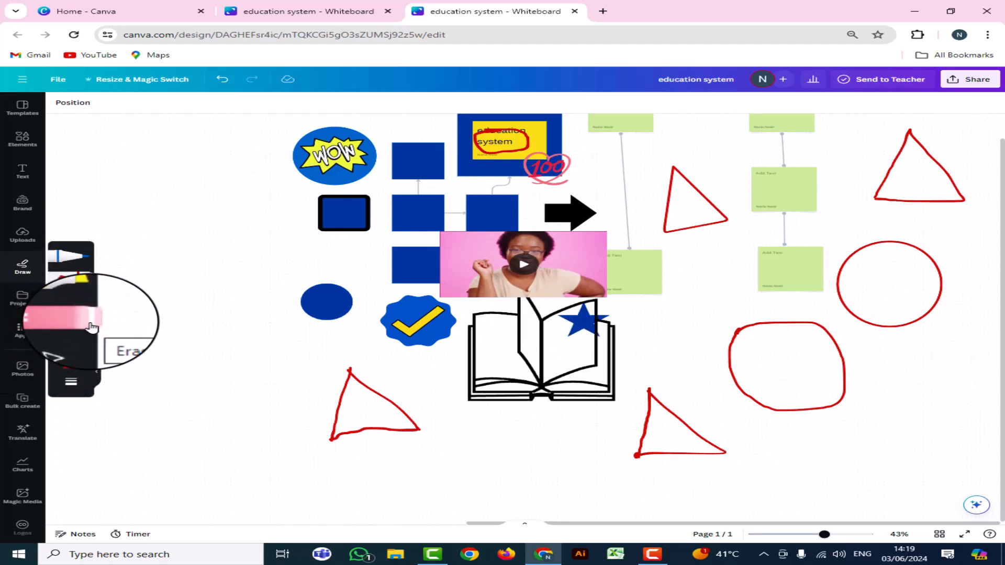
Erase the red hand-drawn triangle below the blue tick badge.
click(91, 327)
mouse_move(348, 400)
mouse_down()
mouse_move(361, 377)
mouse_move(352, 371)
mouse_move(352, 408)
mouse_up()
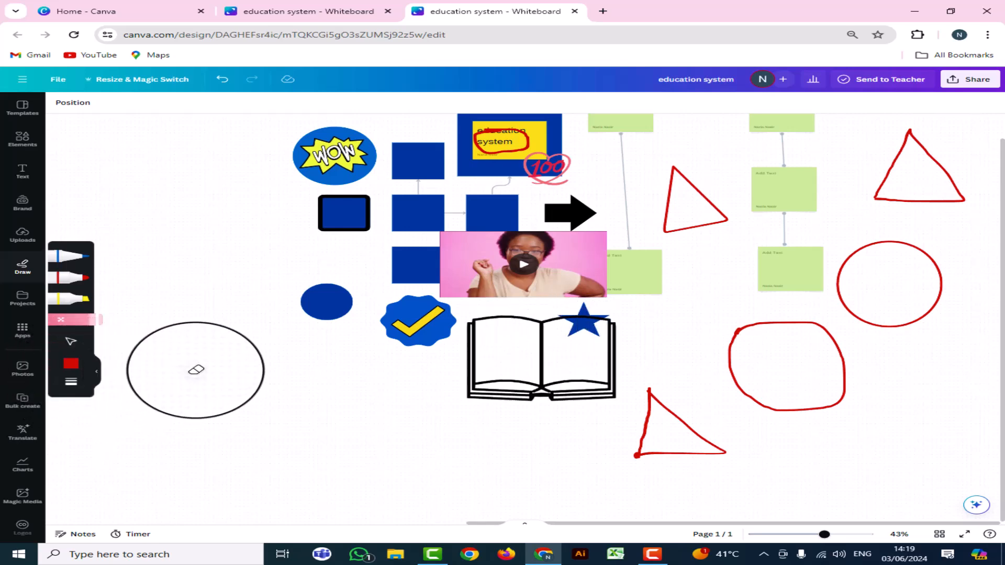
Add a subheading below the uppermost small blue square and replace its text with "knowledeable".
click(22, 138)
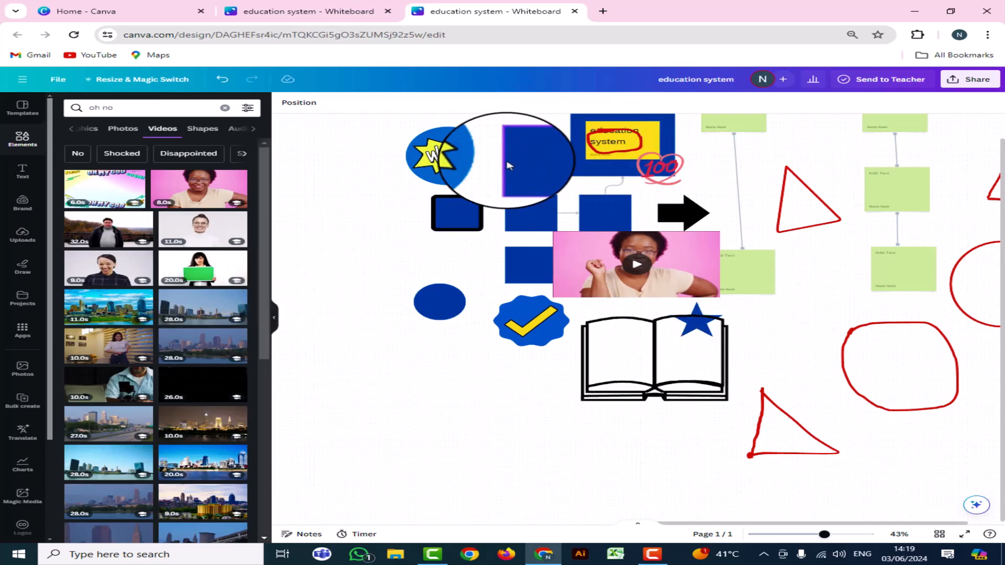
click(514, 164)
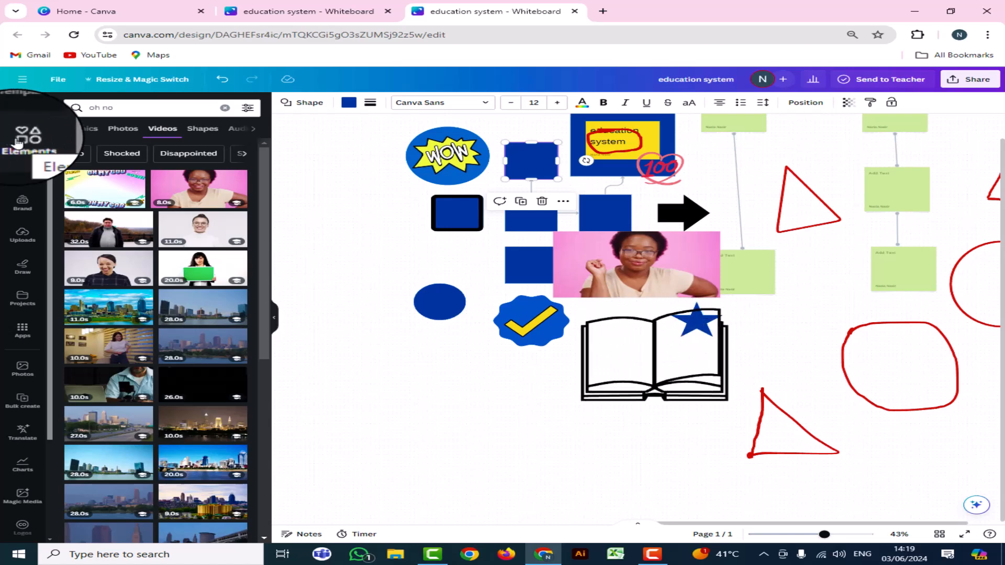
click(22, 171)
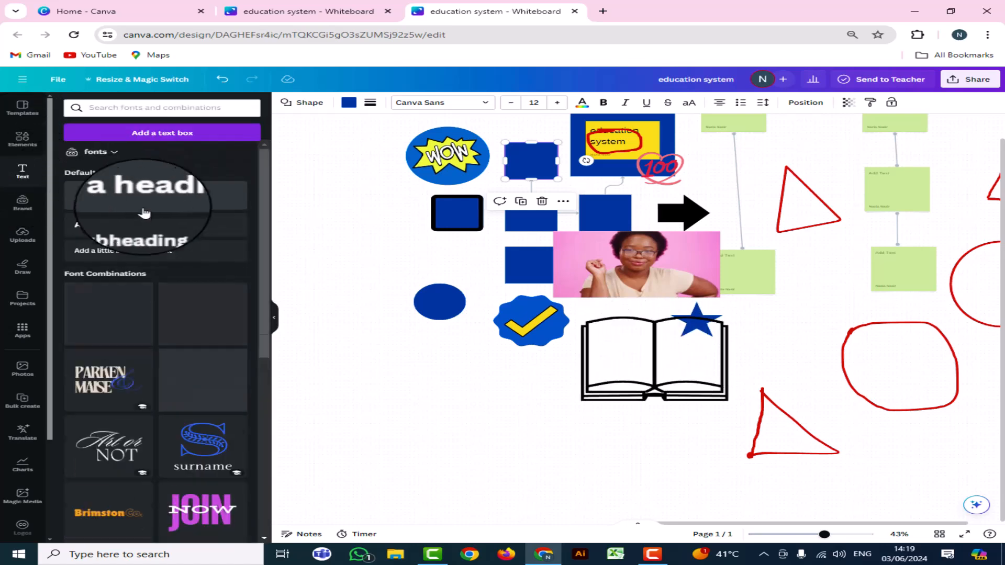
click(123, 224)
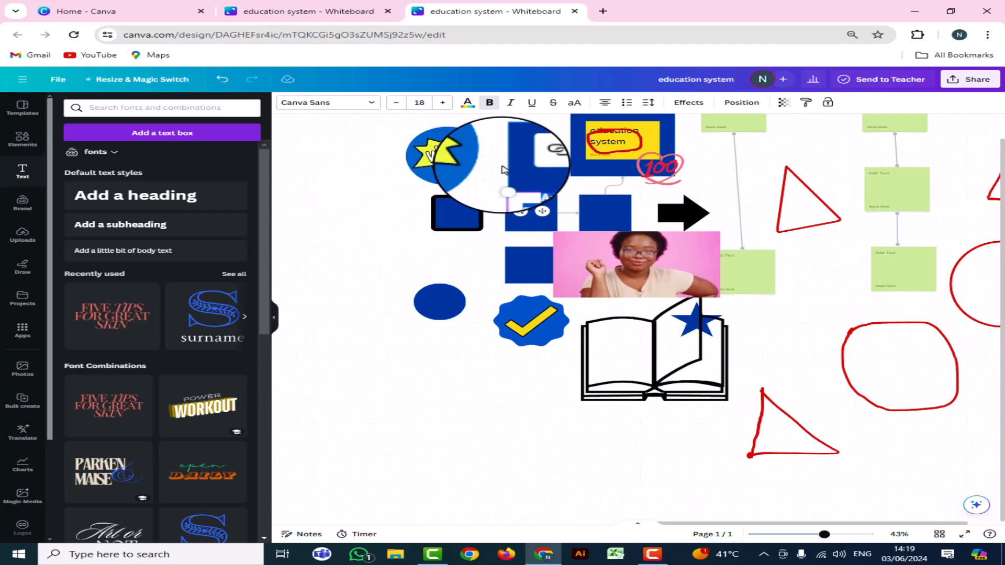
click(524, 161)
click(524, 162)
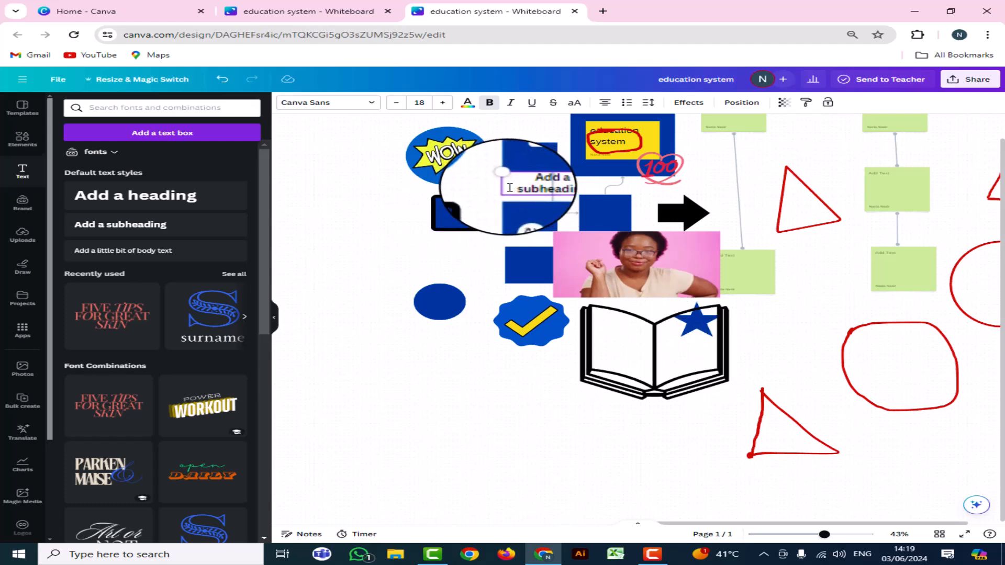
mouse_move(510, 187)
mouse_down()
mouse_move(532, 187)
mouse_move(514, 187)
mouse_up()
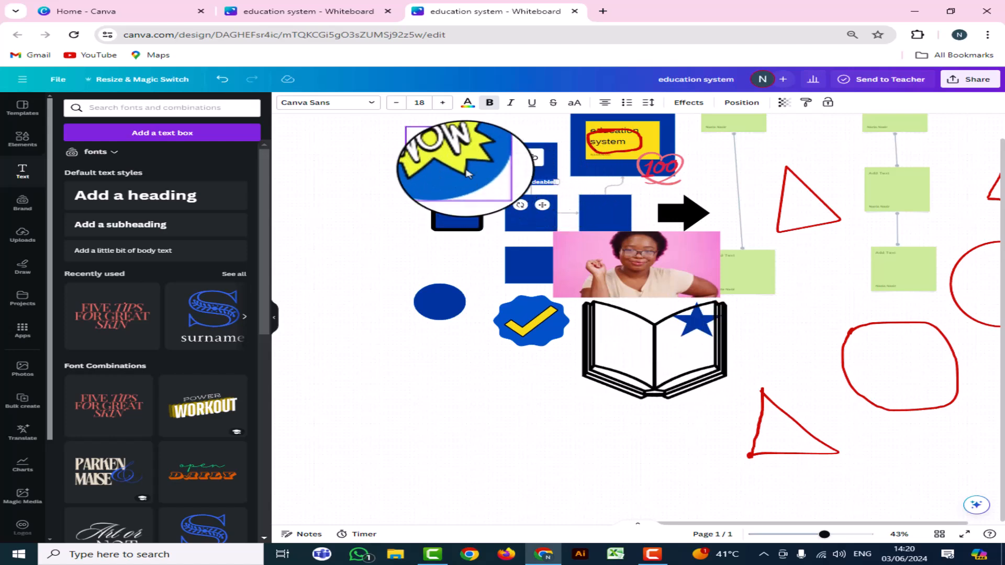
Set the "knowledeable" text to size 30 and widen its text box to fit the word on one line.
click(442, 106)
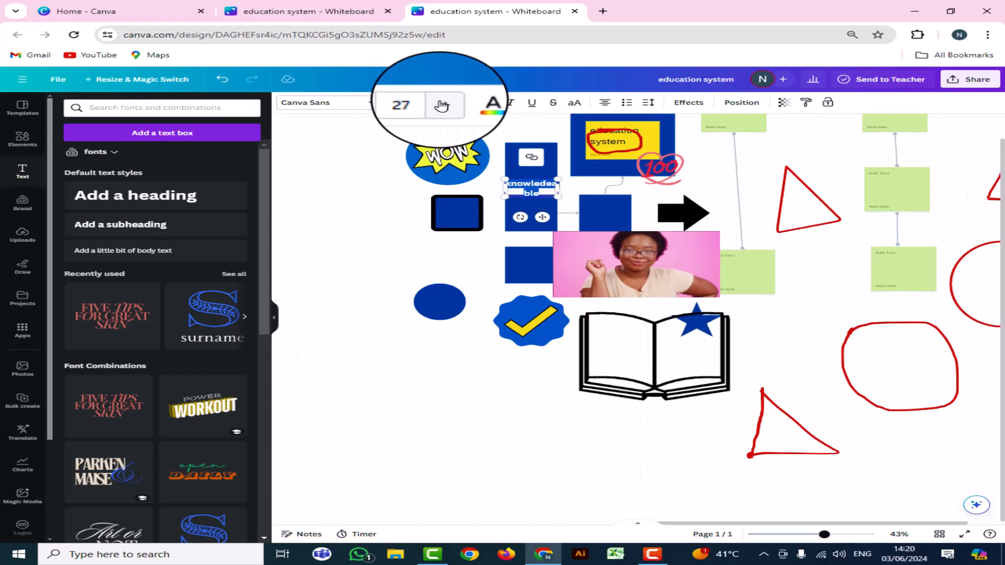
click(440, 101)
click(565, 191)
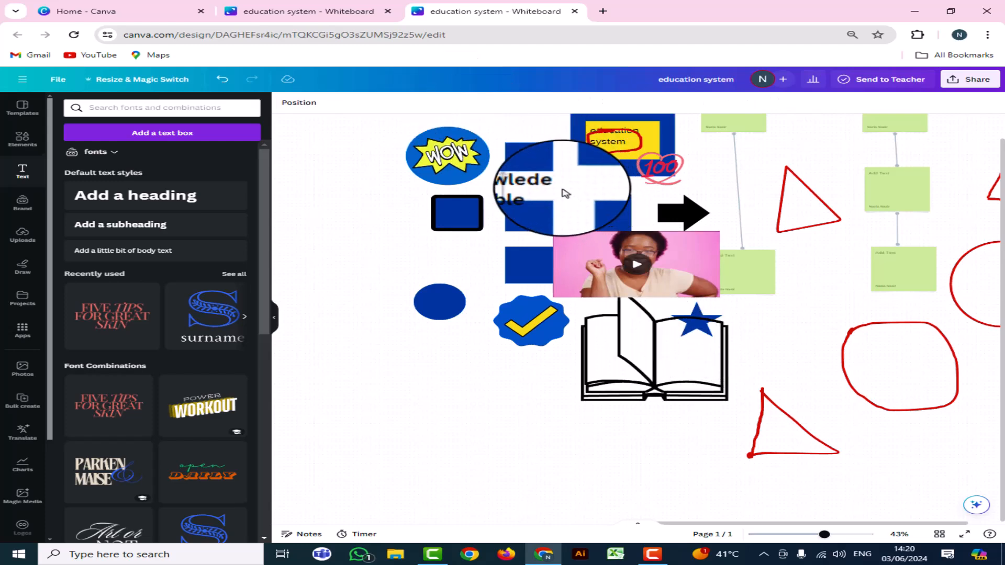
click(562, 194)
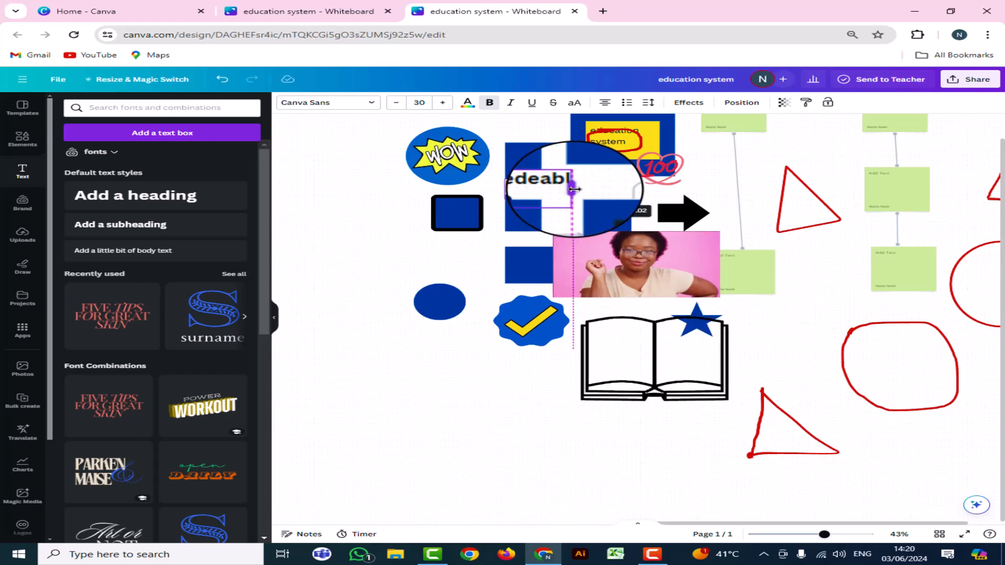
drag(582, 189, 574, 194)
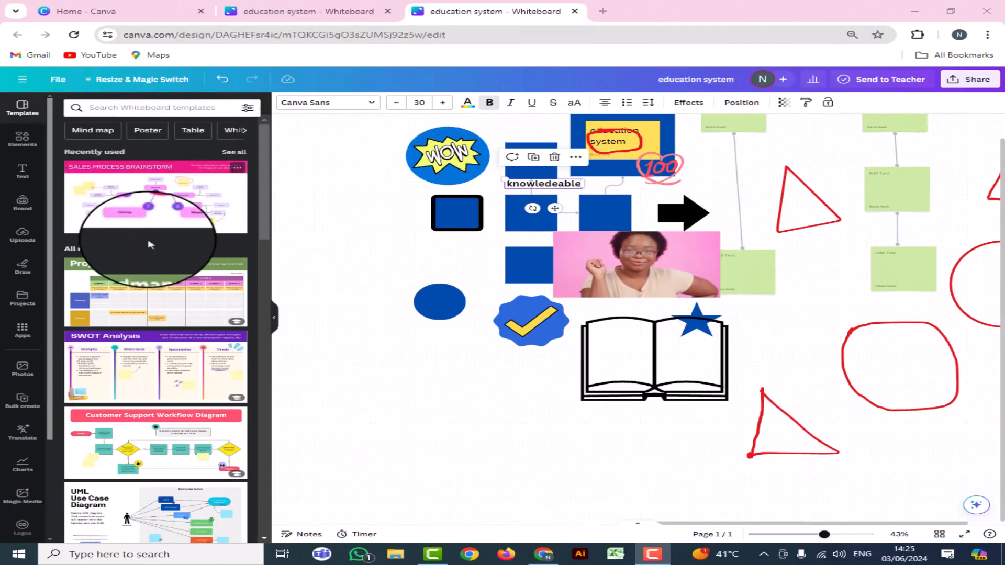
Browse the ready-made whiteboard templates.
scroll(137, 278, down, 6)
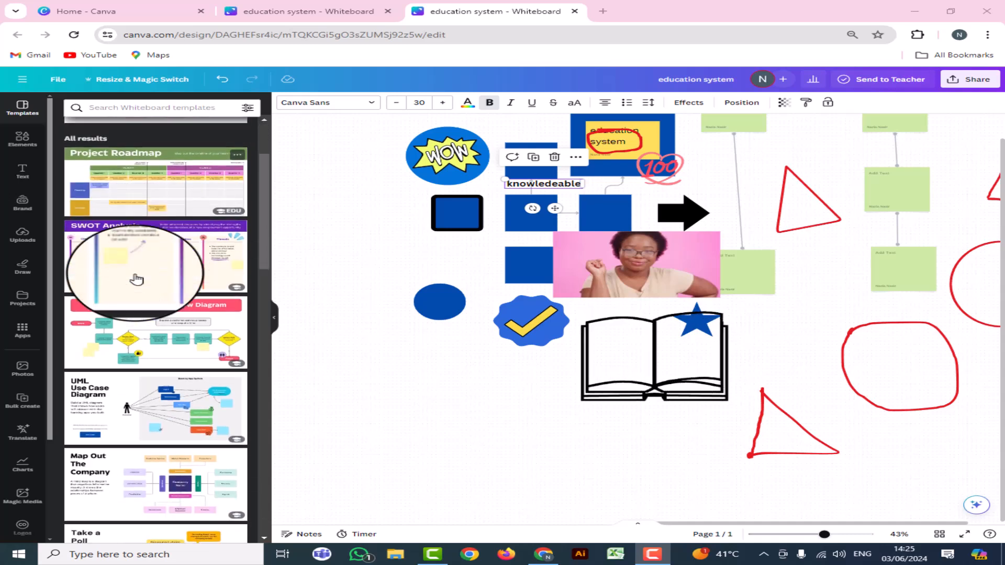